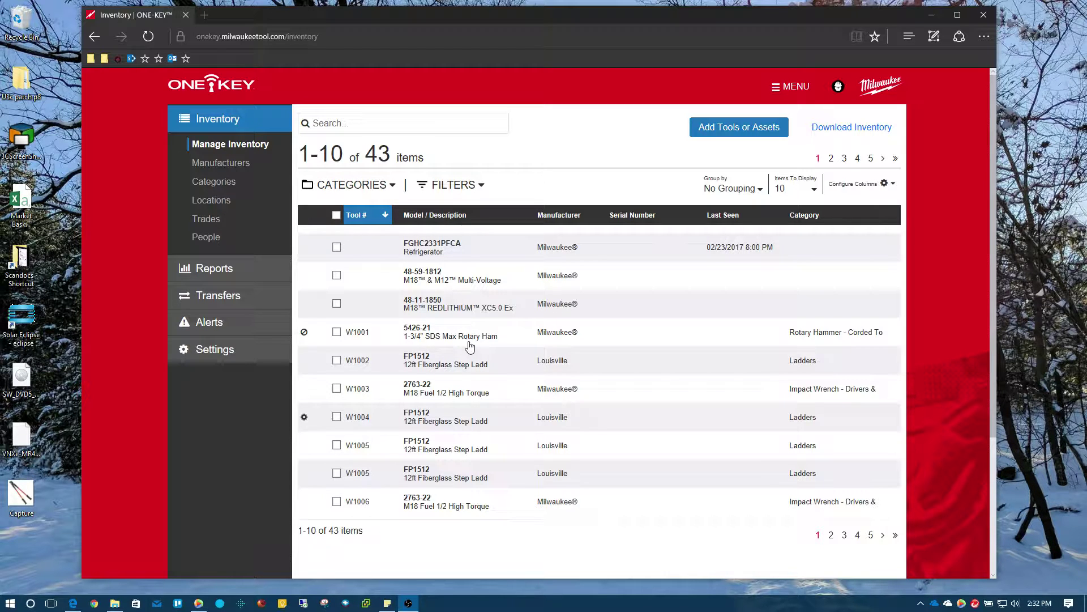
# Start a new location titled Berry Hill Job with job number 15375.
pyautogui.click(214, 202)
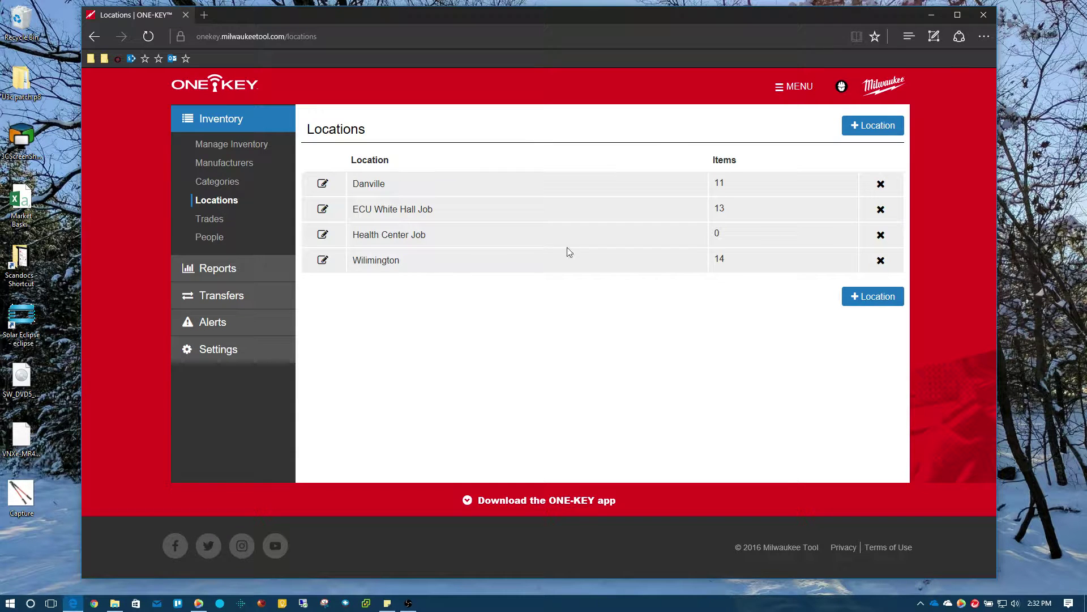
pyautogui.click(878, 127)
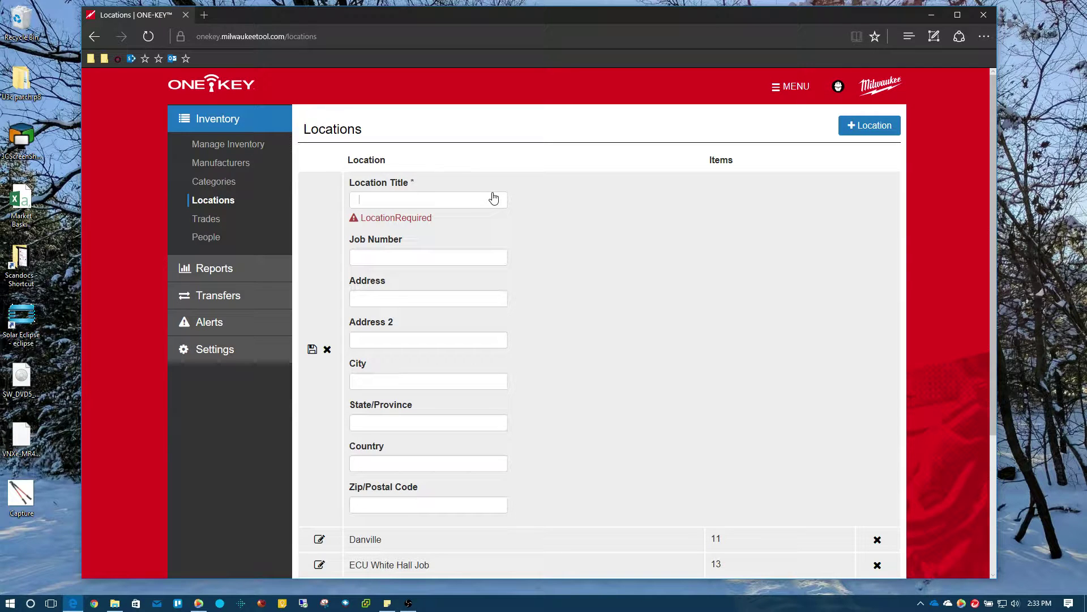
pyautogui.write('Berry Hi')
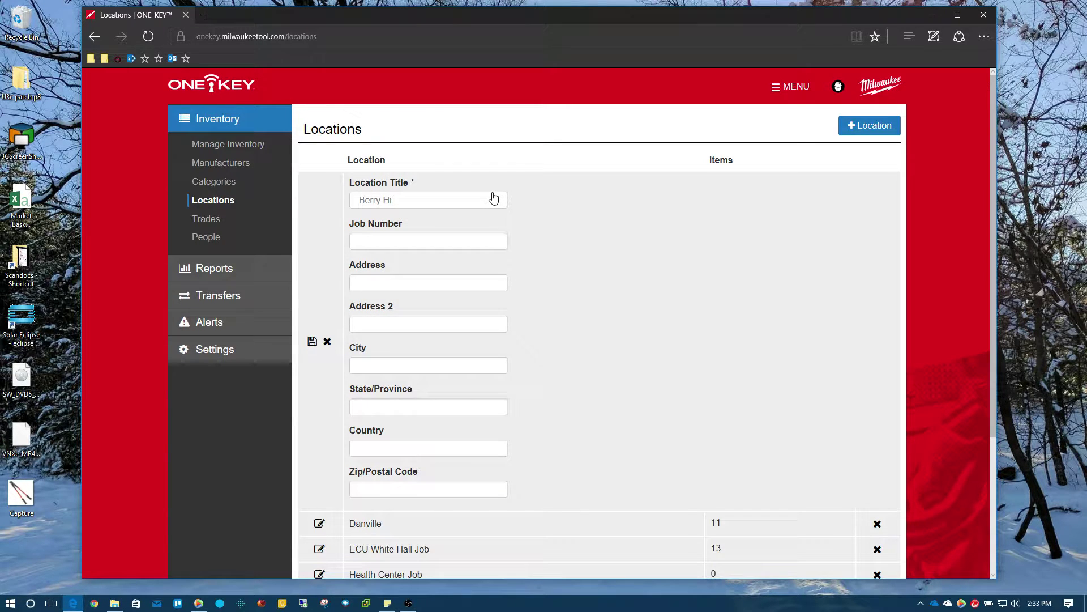
pyautogui.write('ll Job')
pyautogui.click(480, 245)
pyautogui.write('15375')
# Fill in the site's street address, city Danville, state VA and ZIP code.
pyautogui.click(440, 285)
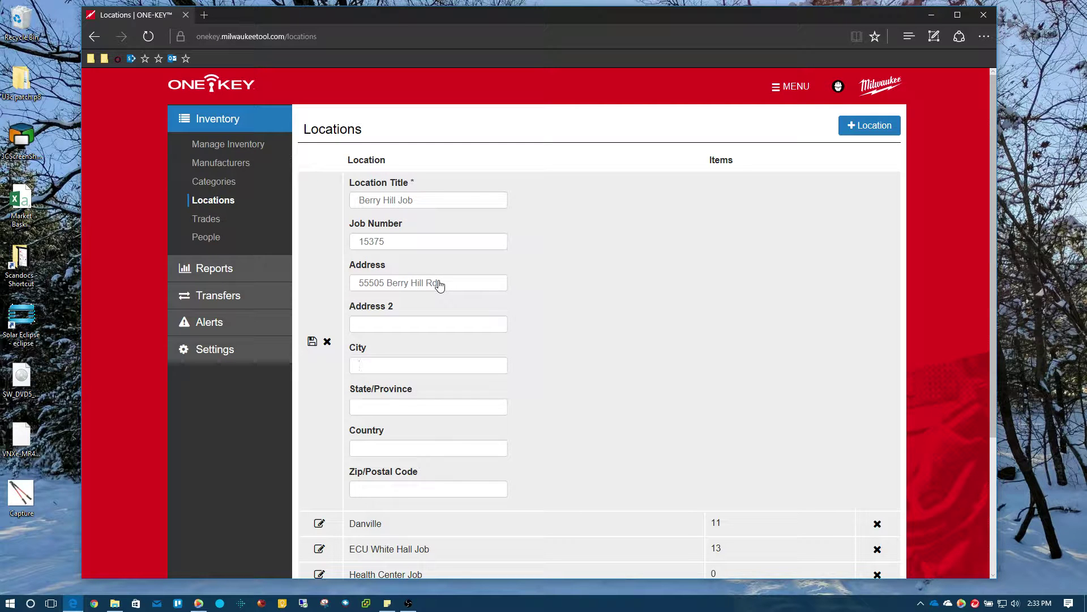
pyautogui.write('Danvi')
pyautogui.write('VA')
pyautogui.click(420, 489)
pyautogui.write('24543')
pyautogui.scroll(-1, 573, 440)
pyautogui.scroll(1, 527, 333)
pyautogui.scroll(-1, 564, 325)
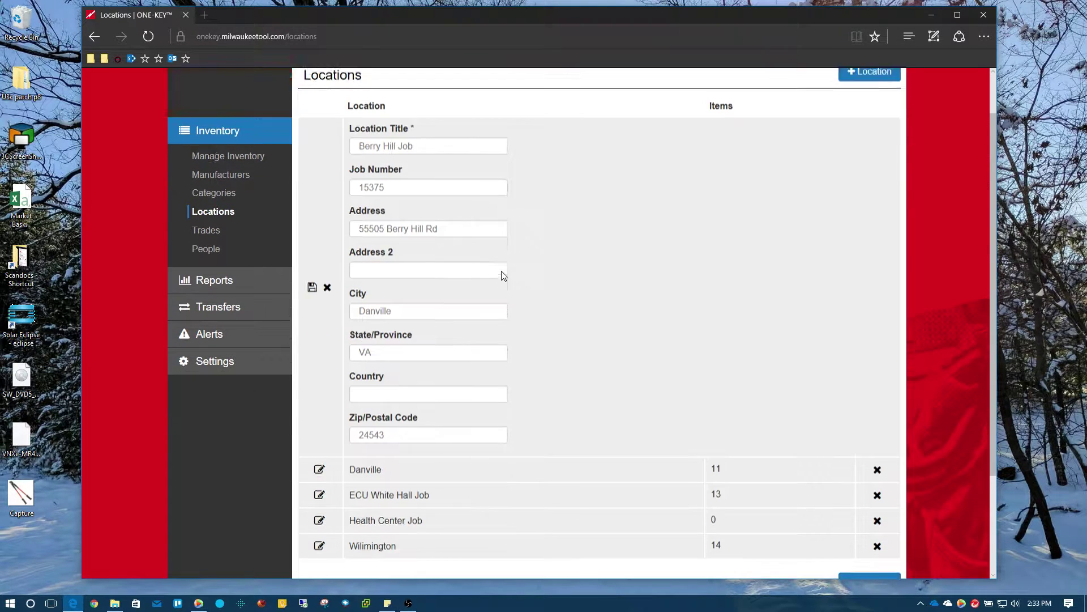
pyautogui.scroll(-1, 503, 276)
pyautogui.scroll(2, 397, 209)
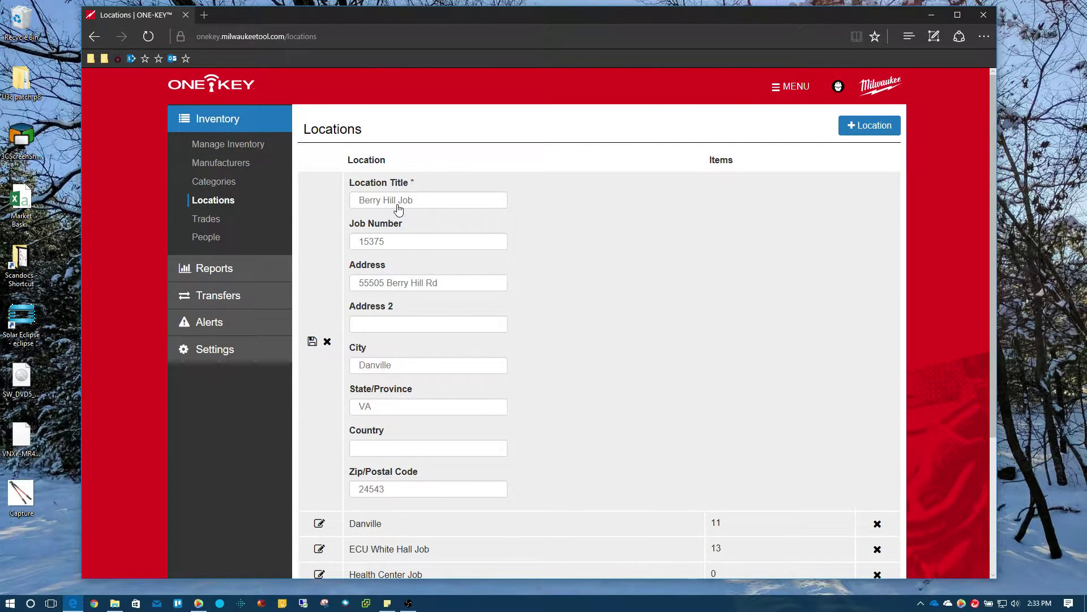
# Save Berry Hill Job and check it is listed among the five locations with 0 items.
pyautogui.click(312, 342)
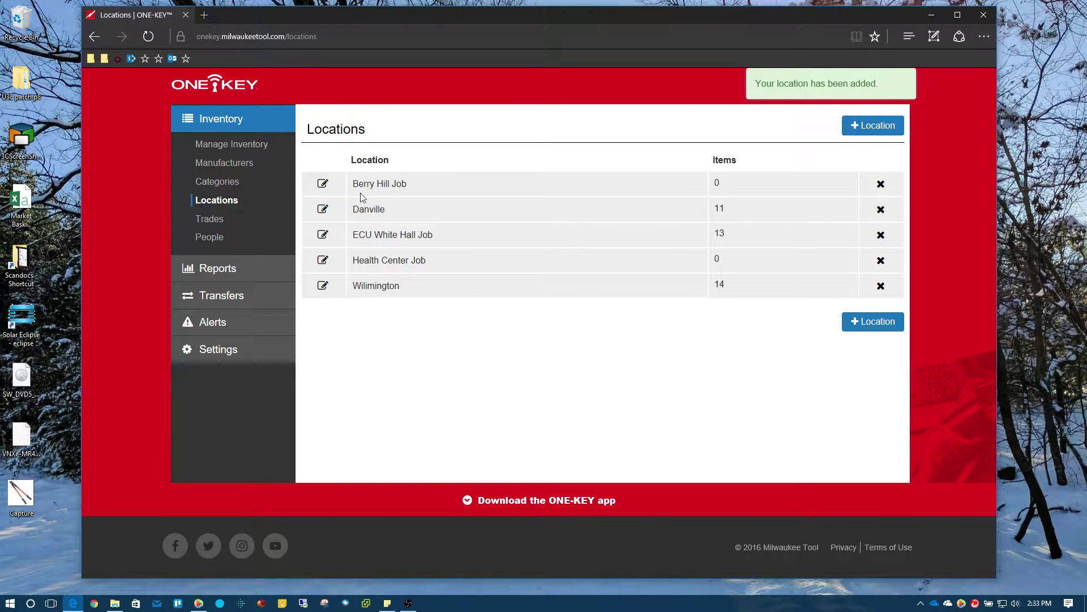
pyautogui.moveTo(353, 183); pyautogui.dragTo(786, 186)
pyautogui.click(478, 190)
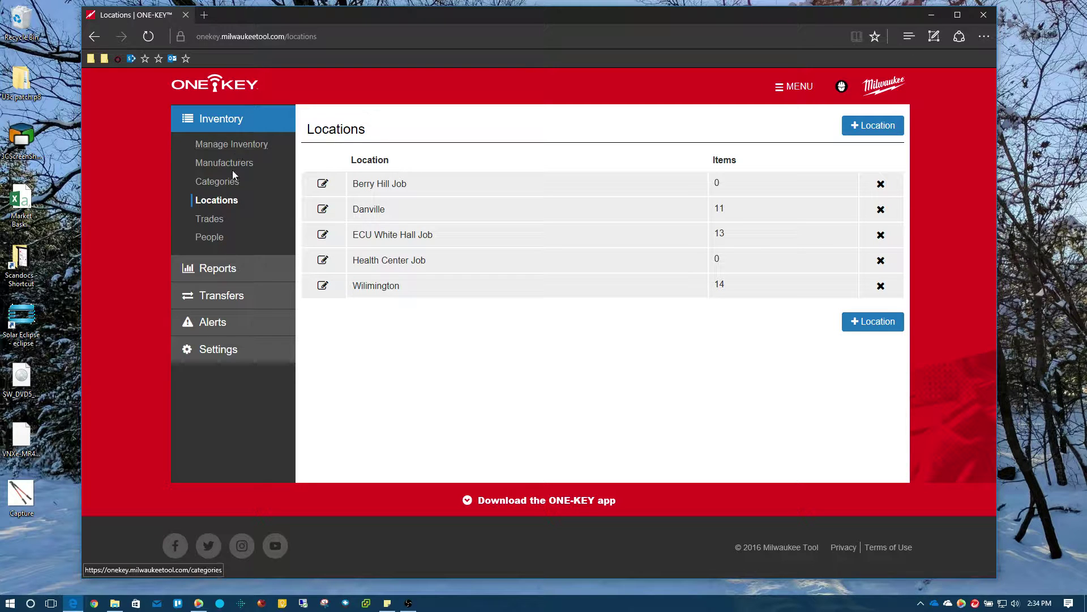
# Filter Manage Inventory to the Danville location, narrowing 43 tools to 11.
pyautogui.click(244, 149)
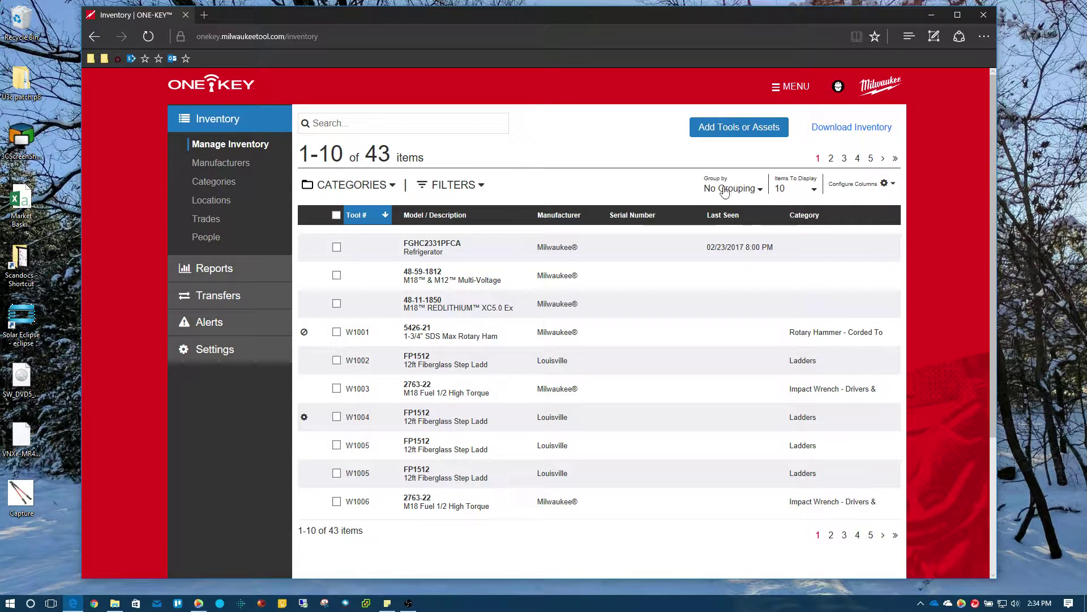
pyautogui.click(477, 186)
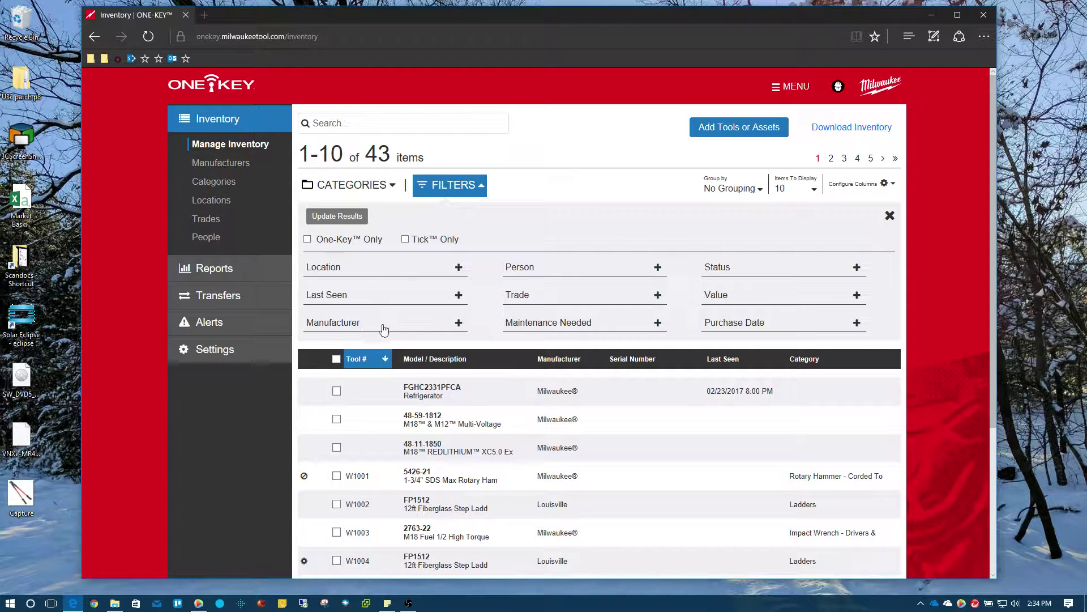
pyautogui.click(458, 268)
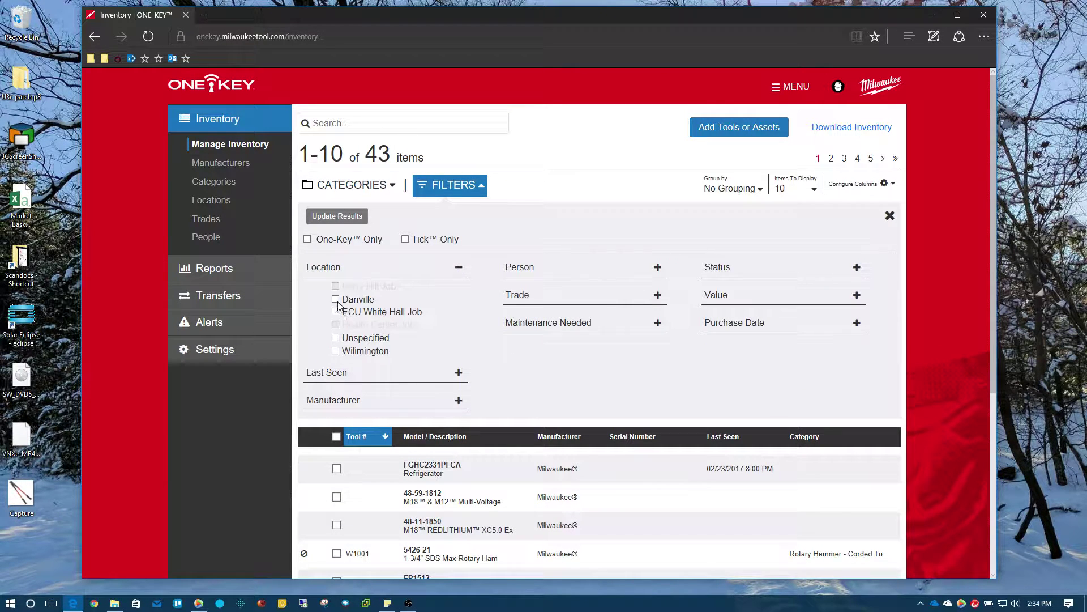
pyautogui.click(336, 301)
pyautogui.click(347, 215)
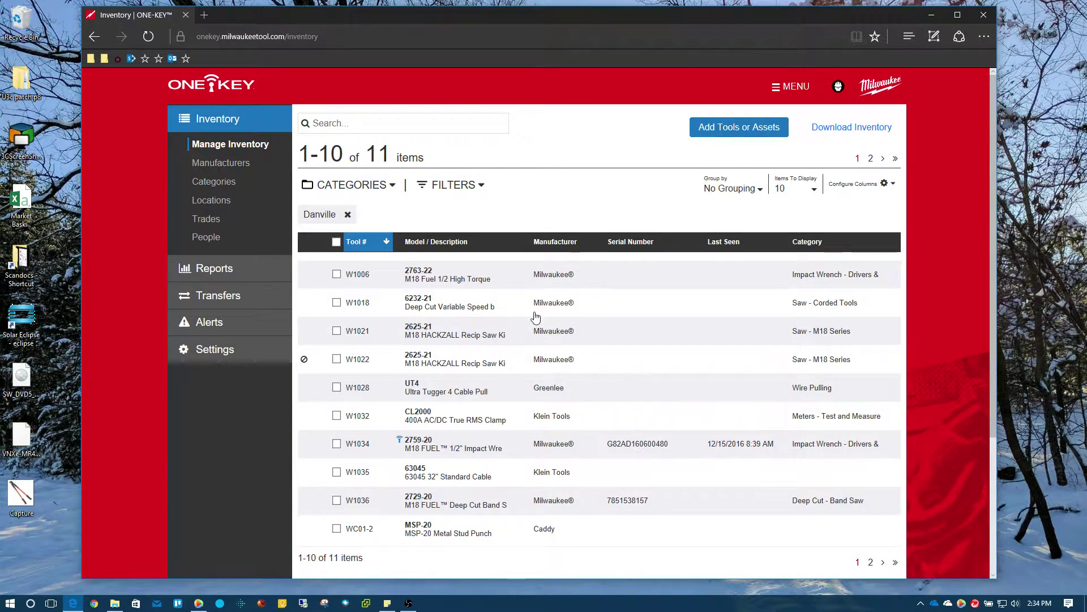
pyautogui.scroll(-2, 454, 234)
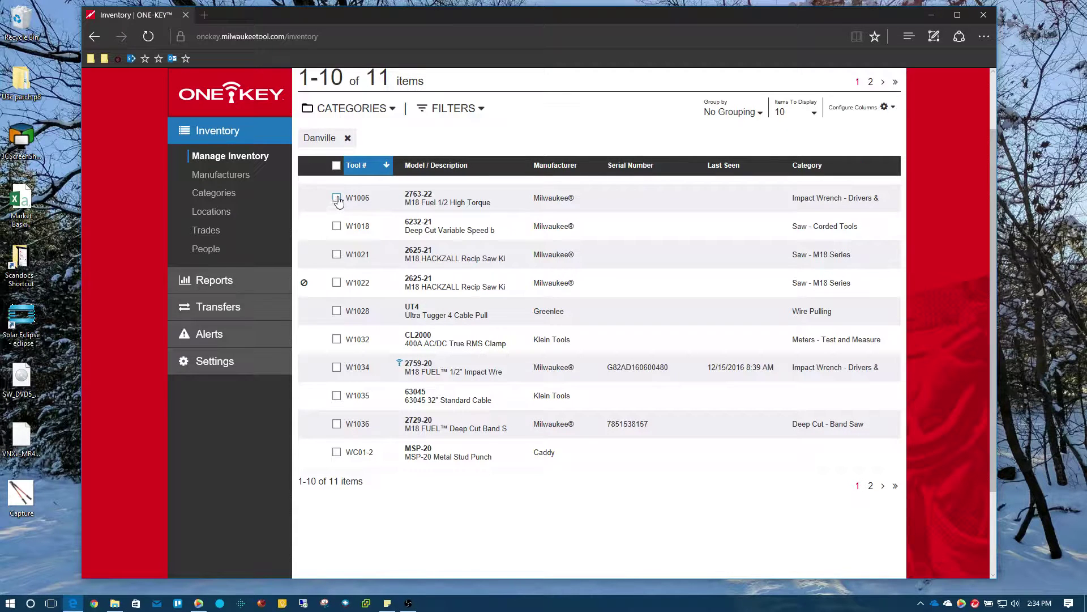
# Bring up the W1006 impact wrench's Tool Details and set Assigned To to Unspecified.
pyautogui.click(429, 209)
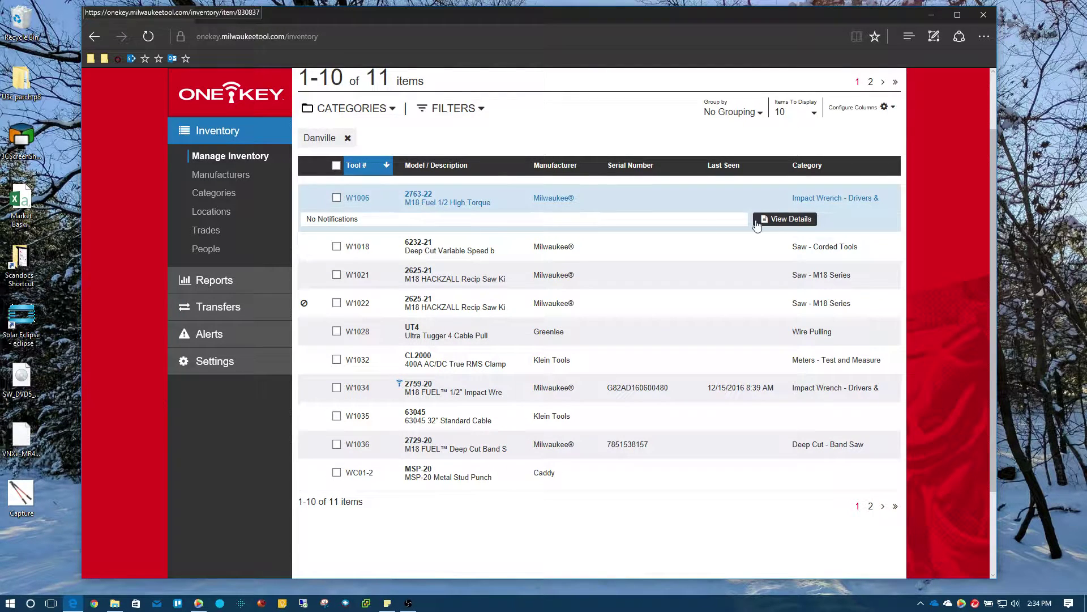
pyautogui.click(792, 219)
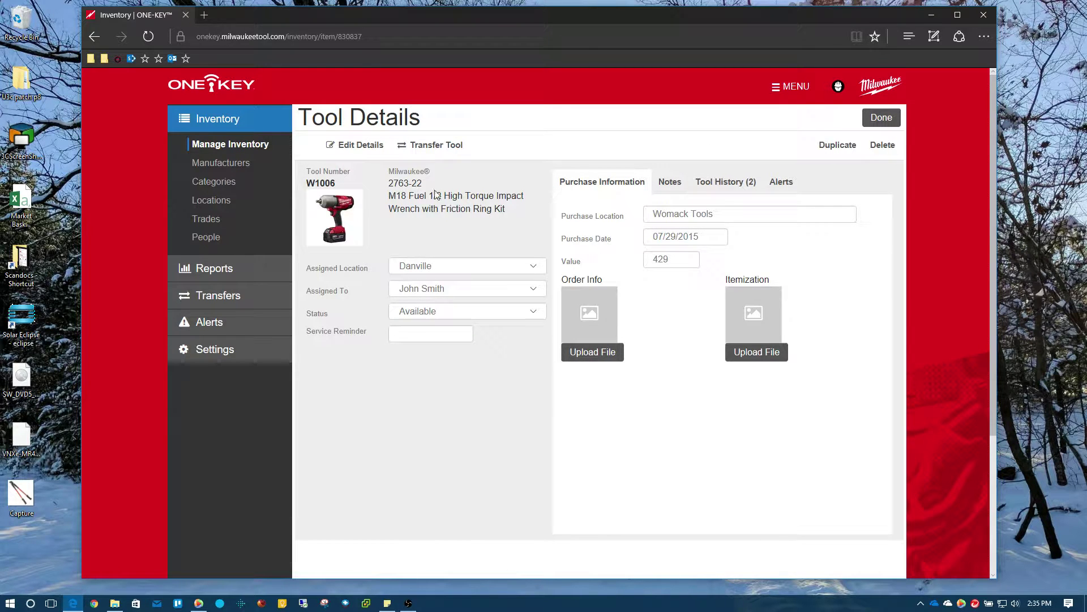
pyautogui.click(536, 294)
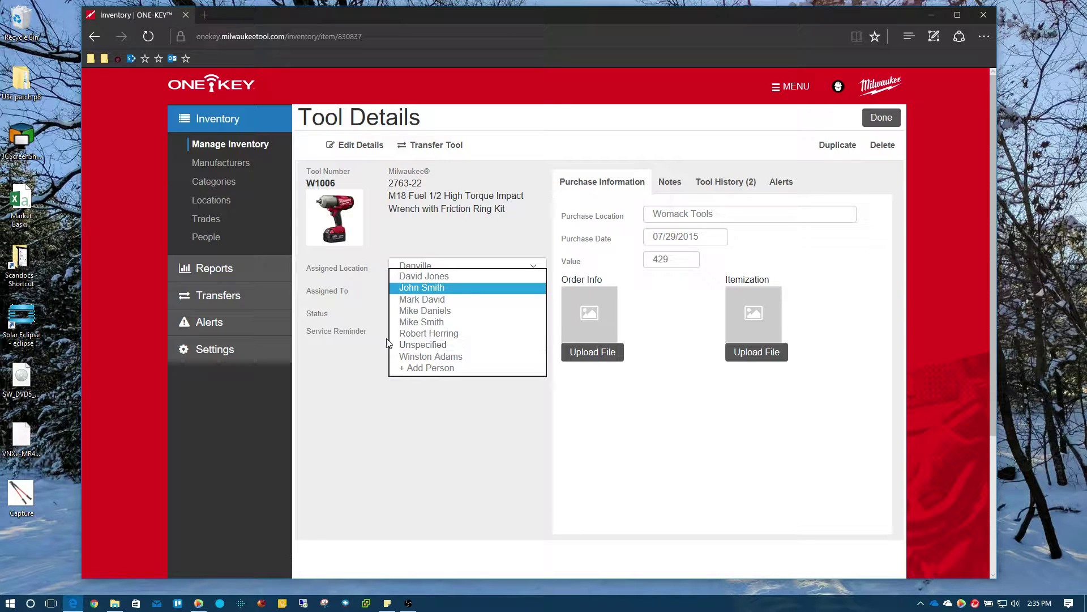
pyautogui.click(426, 346)
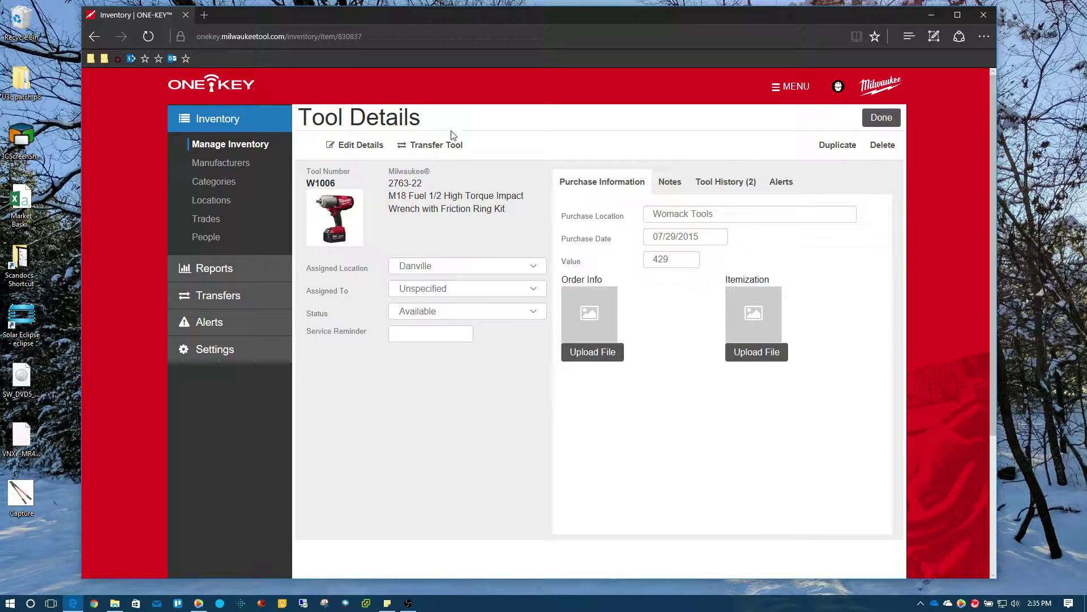
# Transfer the W1006 impact wrench to New Location Berry Hill Job.
pyautogui.click(441, 146)
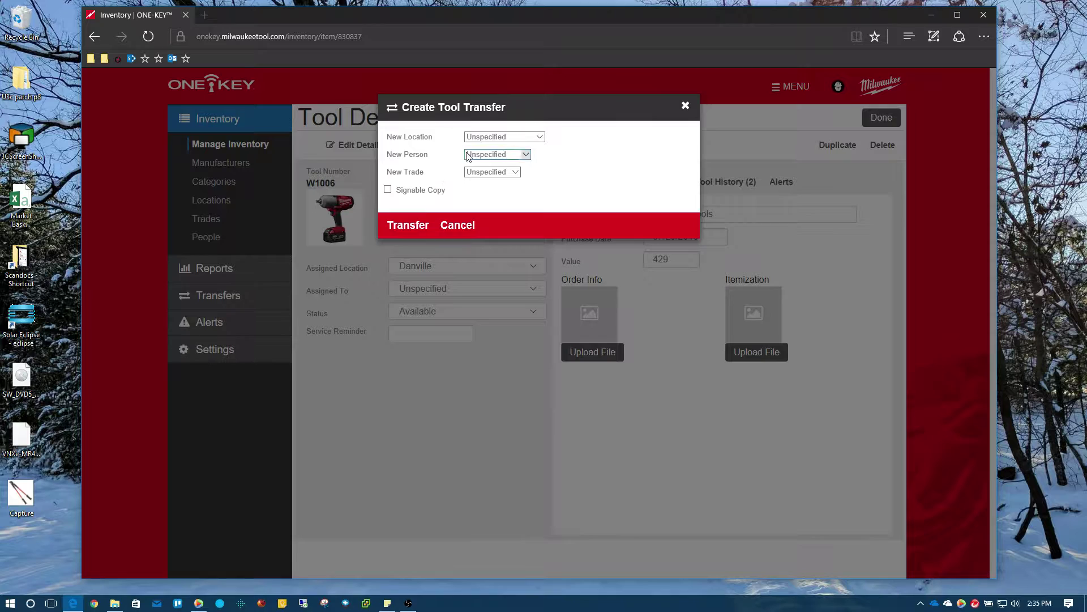
pyautogui.click(541, 137)
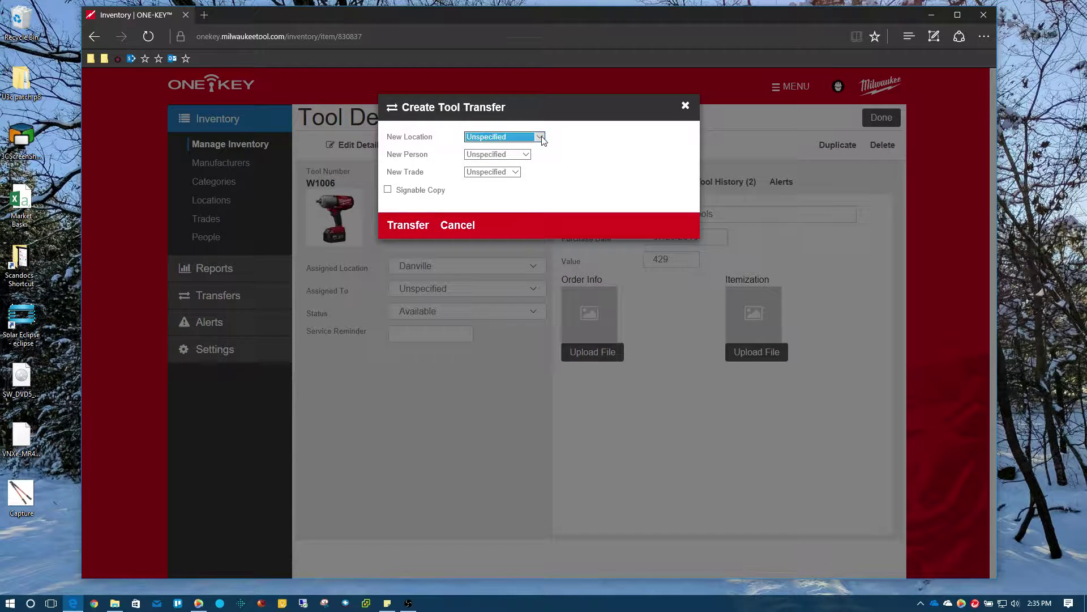
pyautogui.click(540, 137)
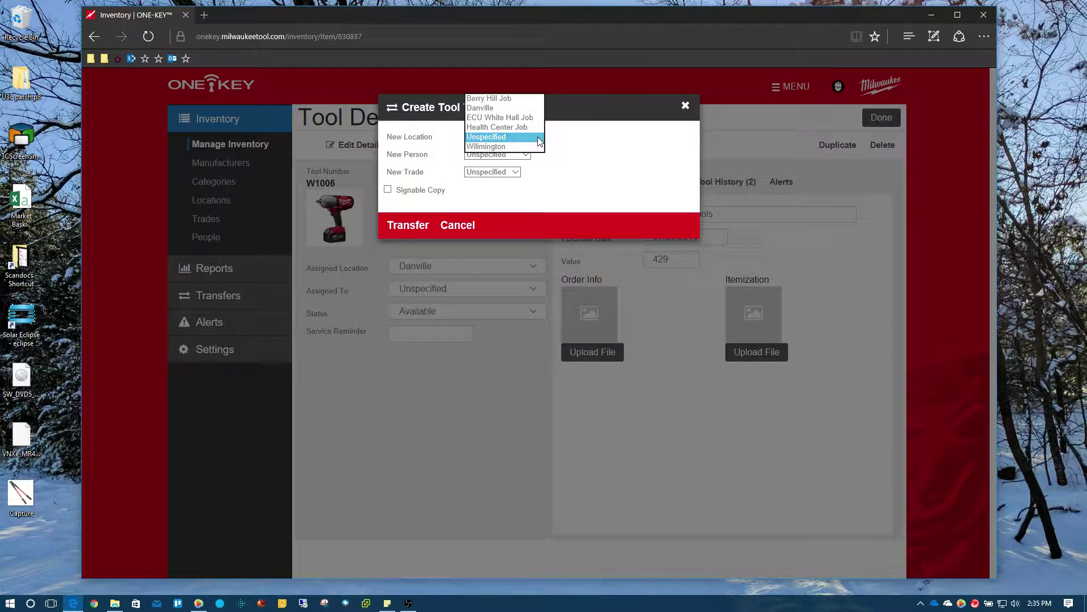
pyautogui.click(490, 99)
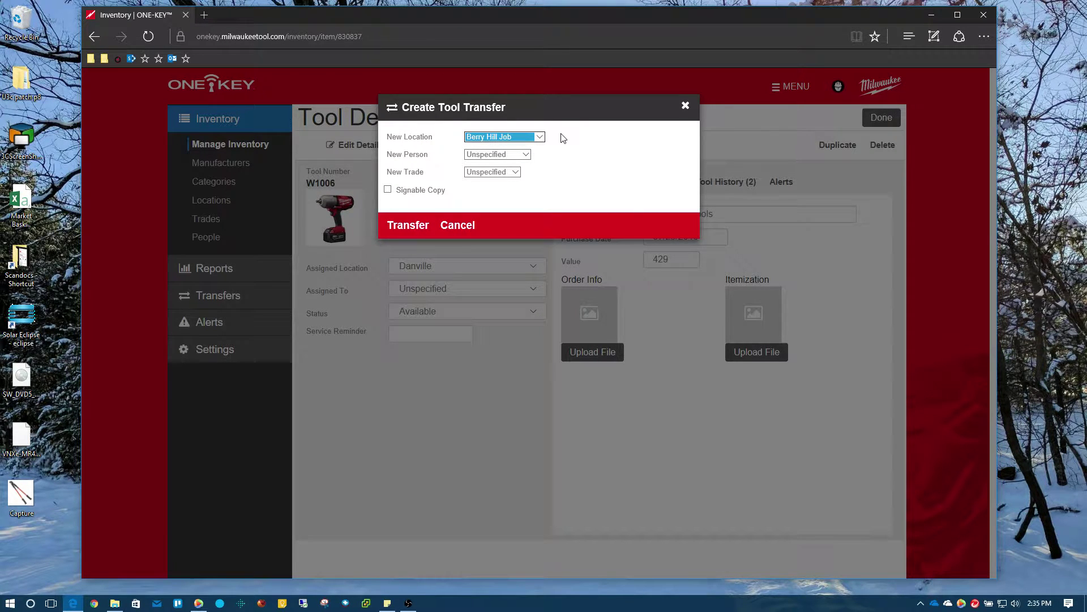
pyautogui.click(407, 227)
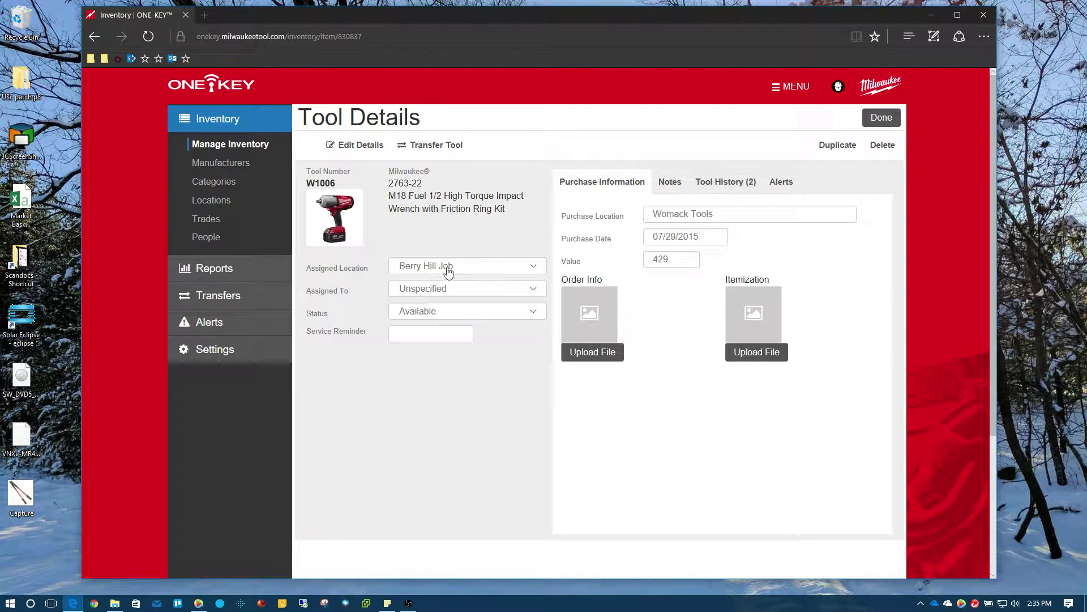
# Return to the Danville inventory, now listing 10 tools without the W1006.
pyautogui.click(882, 119)
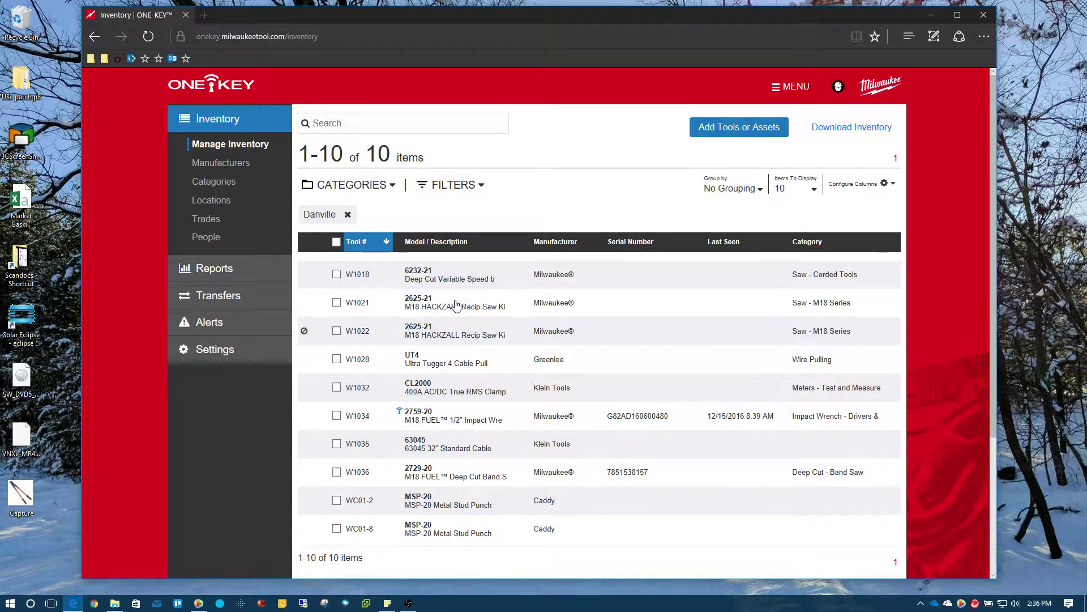
pyautogui.scroll(-1, 475, 306)
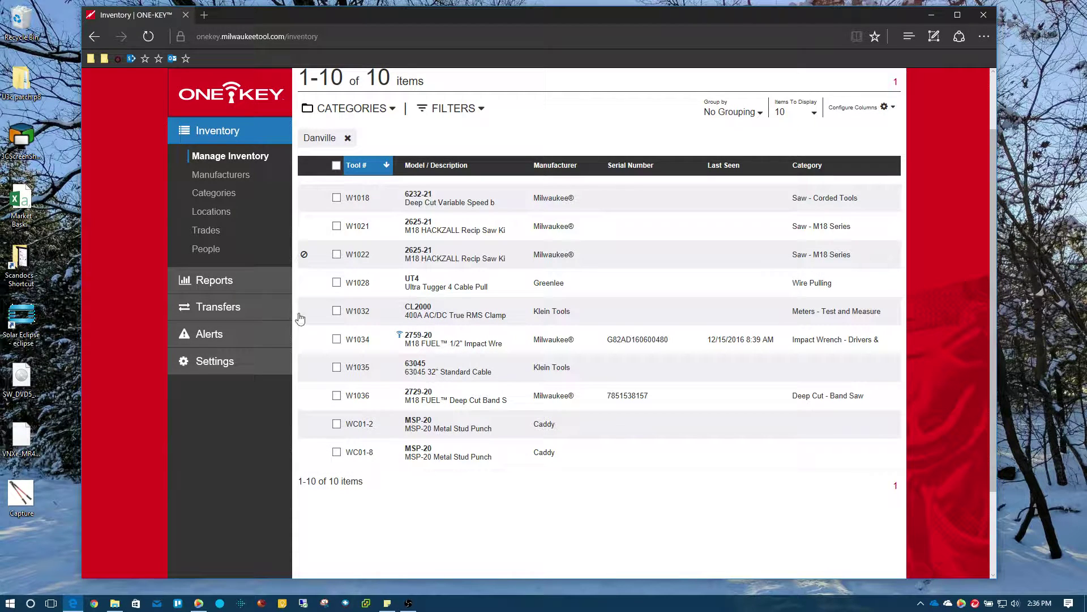
# Create a new transfer with From Location Danville and To Location Berry Hill Job.
pyautogui.click(217, 308)
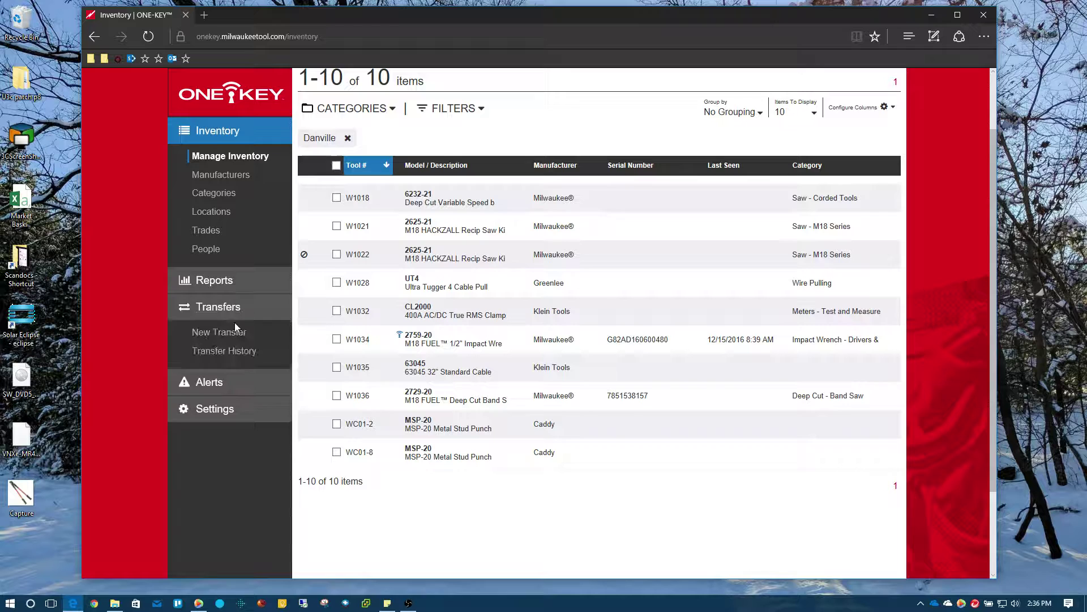
pyautogui.click(244, 333)
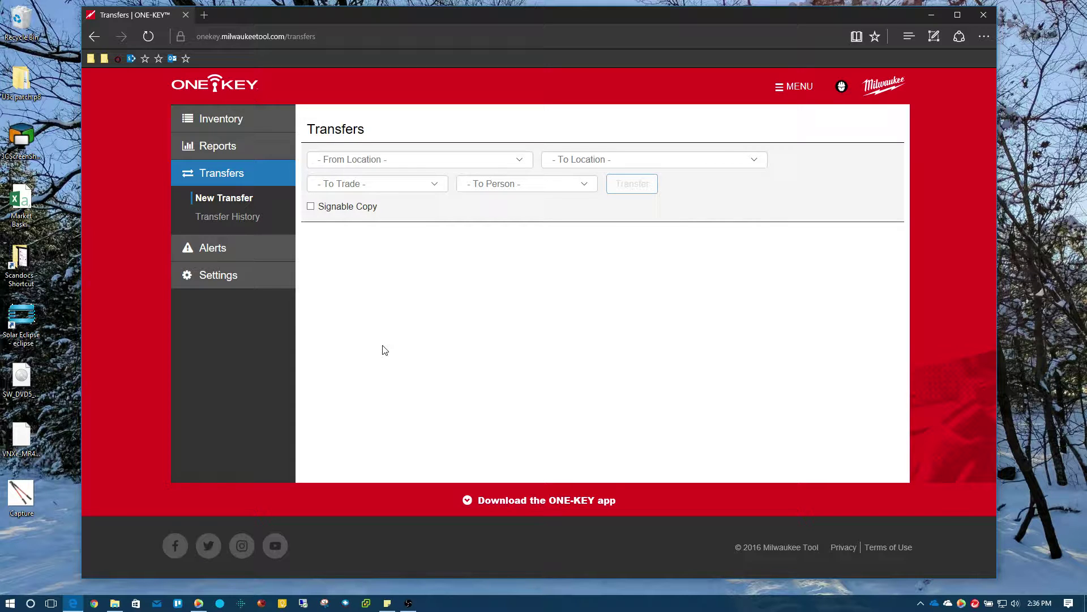
pyautogui.click(520, 162)
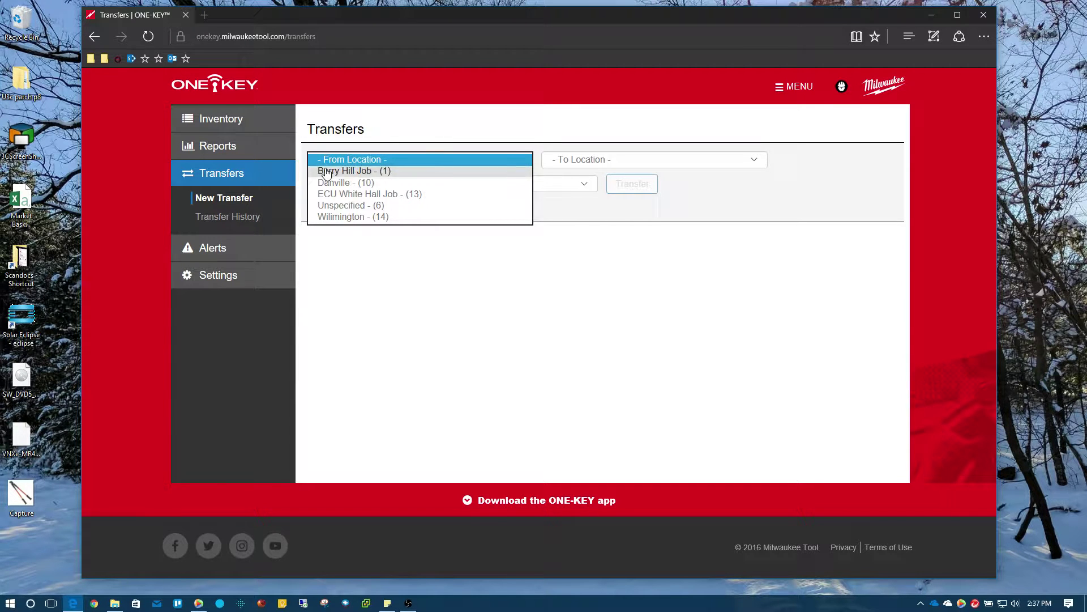
pyautogui.click(345, 183)
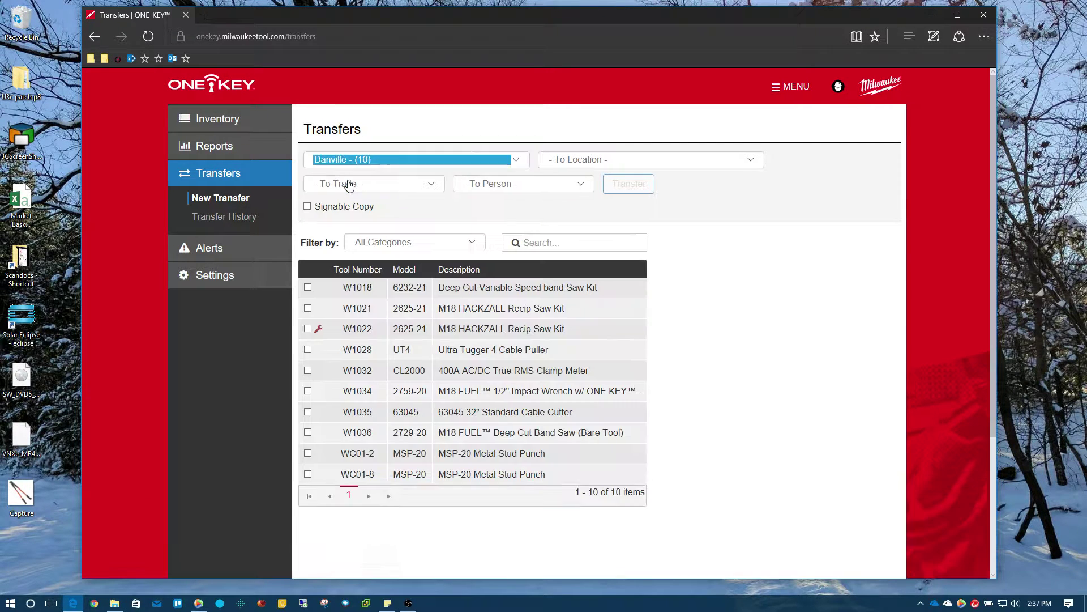
pyautogui.click(610, 161)
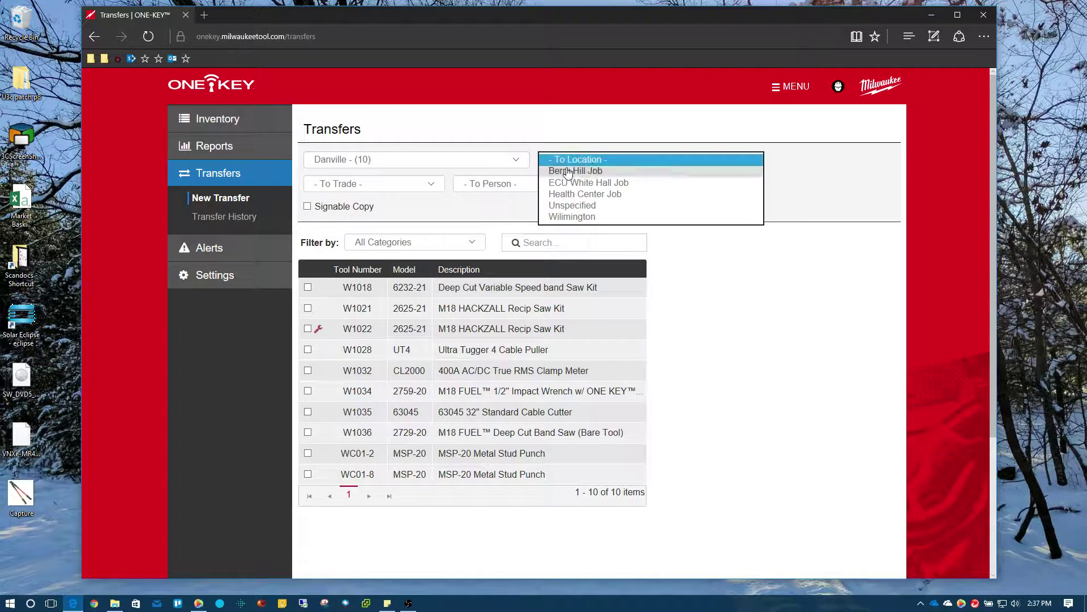
pyautogui.click(597, 171)
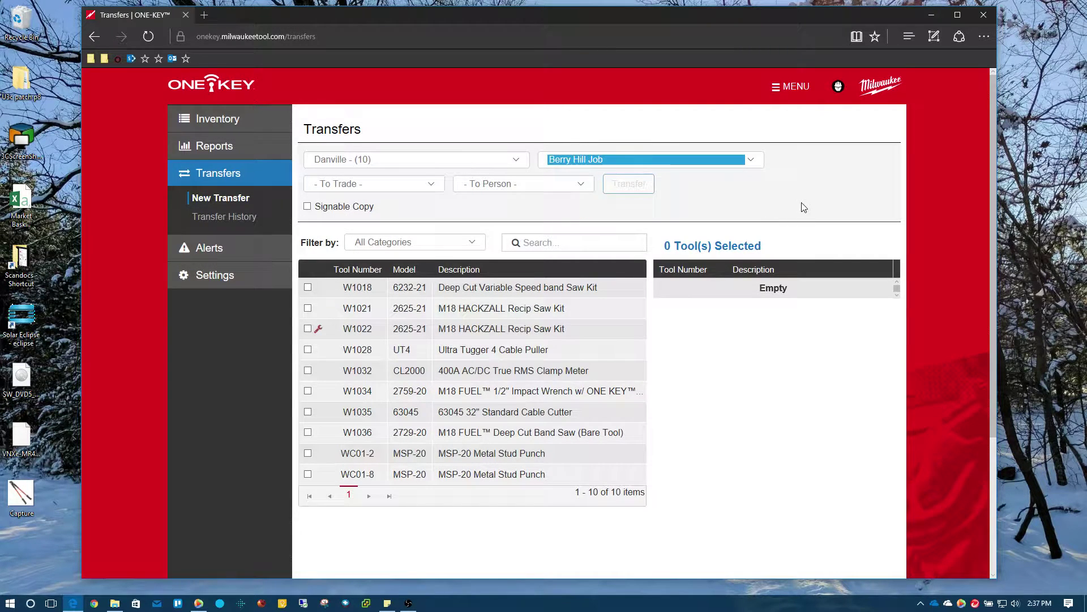
pyautogui.scroll(-2, 793, 215)
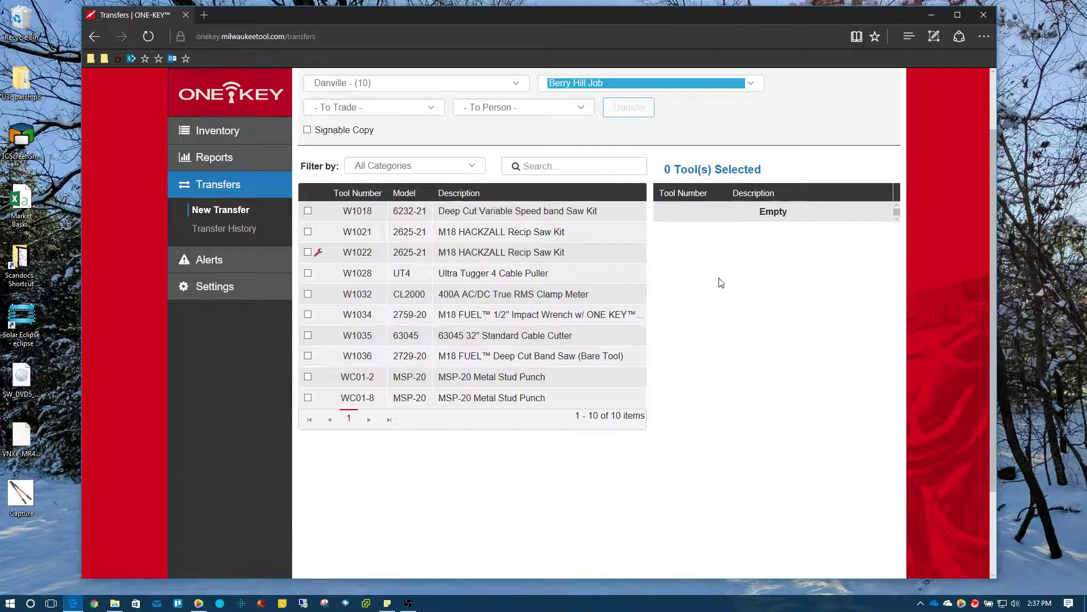
# Tick Signable Copy and select tools W1018, W1021, W1028, W1035, W1034 and WC01-2.
pyautogui.click(307, 130)
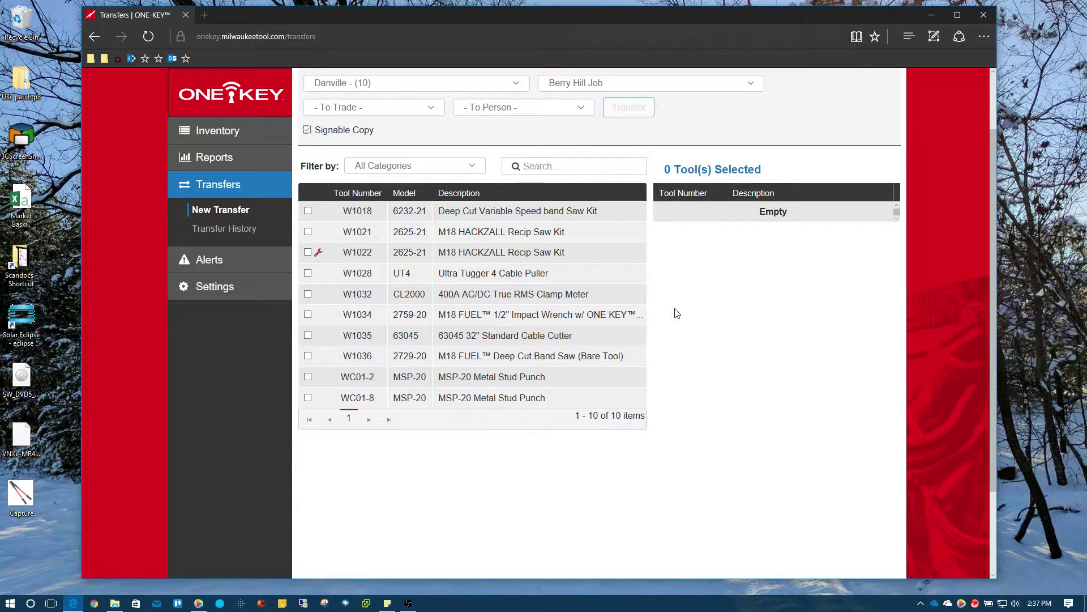
pyautogui.scroll(2, 675, 311)
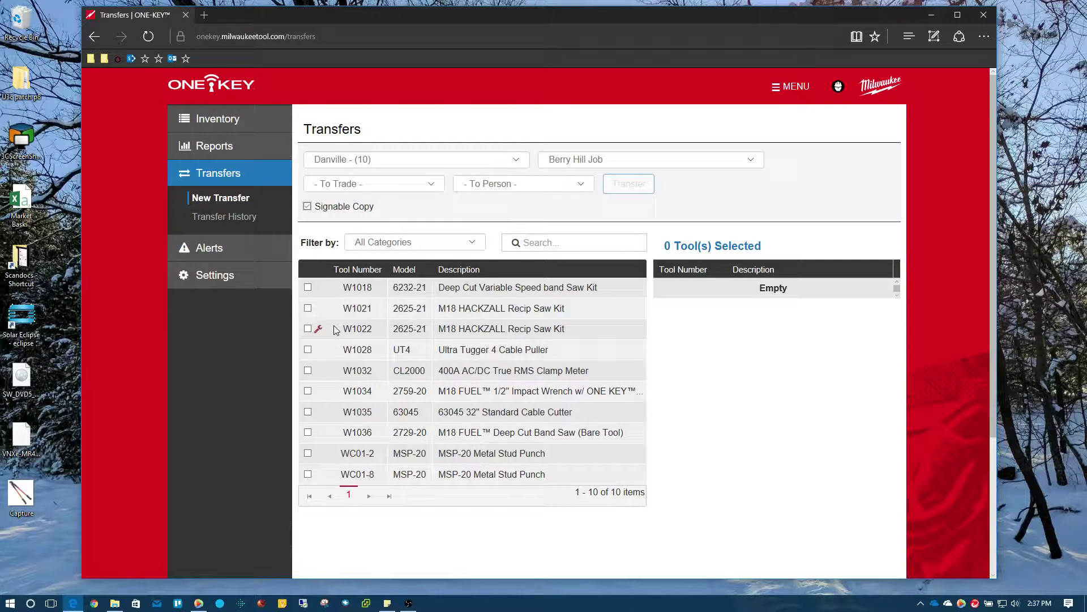
pyautogui.click(309, 287)
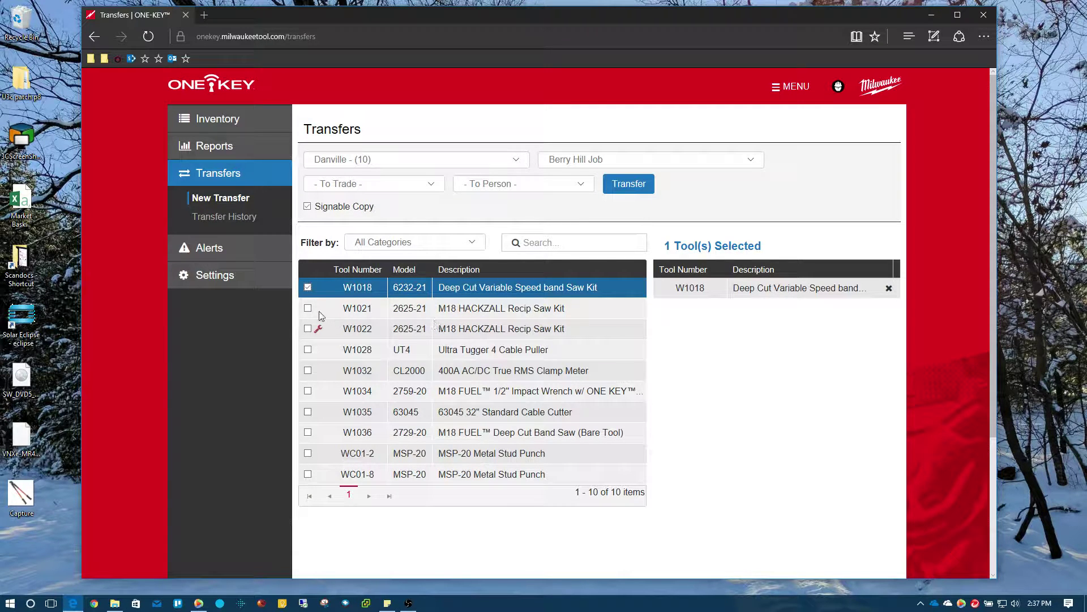
pyautogui.click(308, 309)
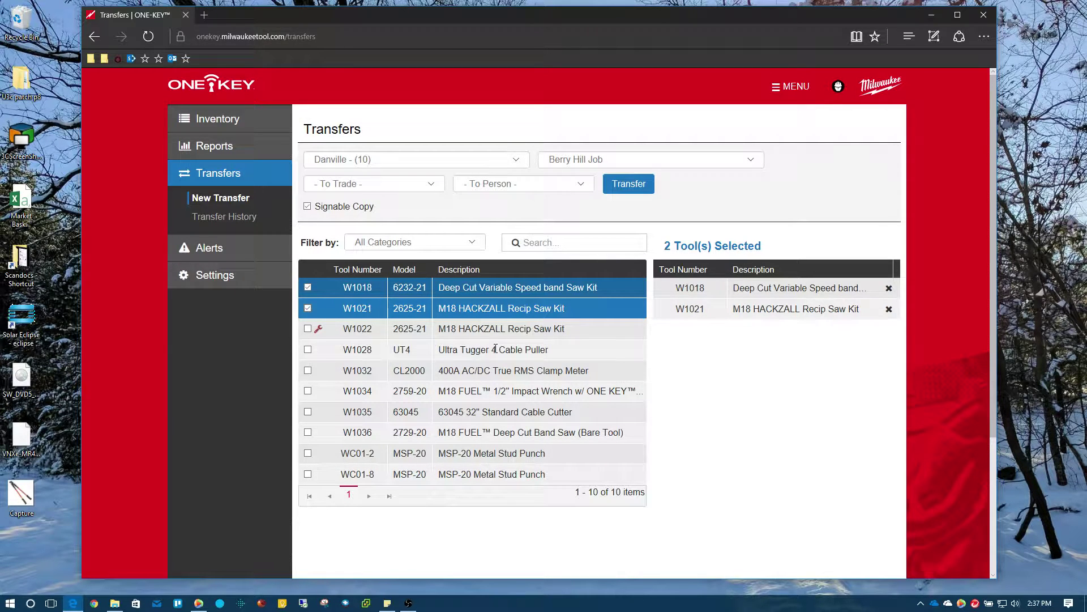
pyautogui.click(308, 350)
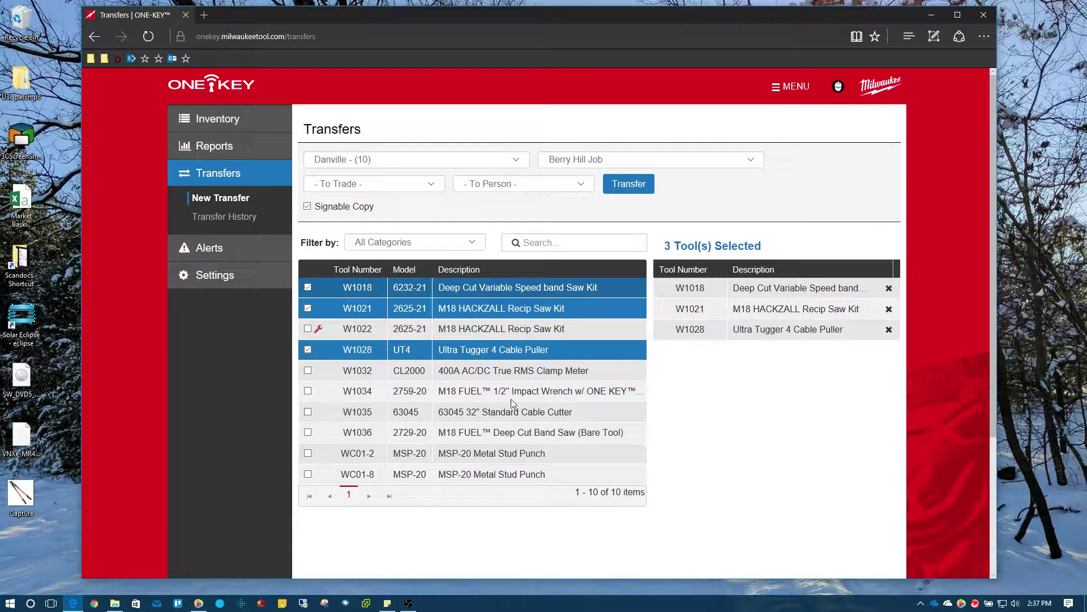
pyautogui.click(308, 412)
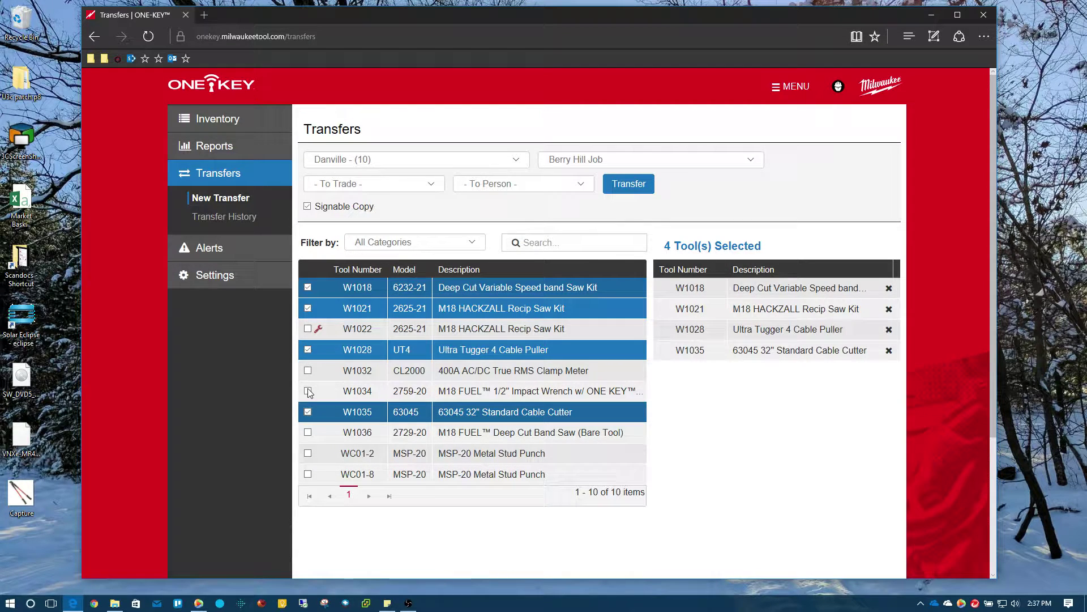
pyautogui.click(307, 390)
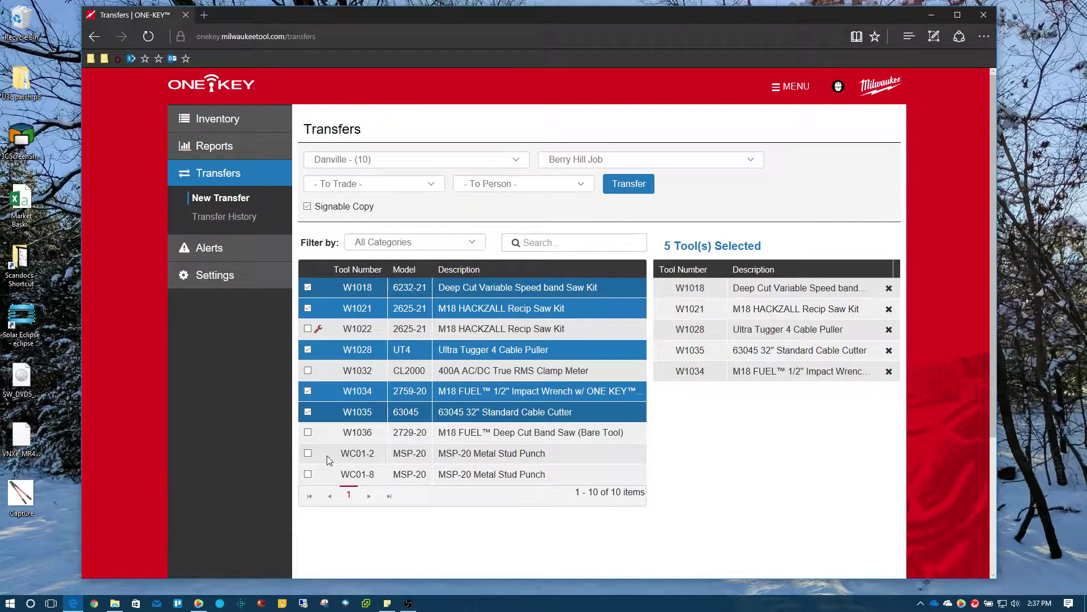
pyautogui.click(308, 454)
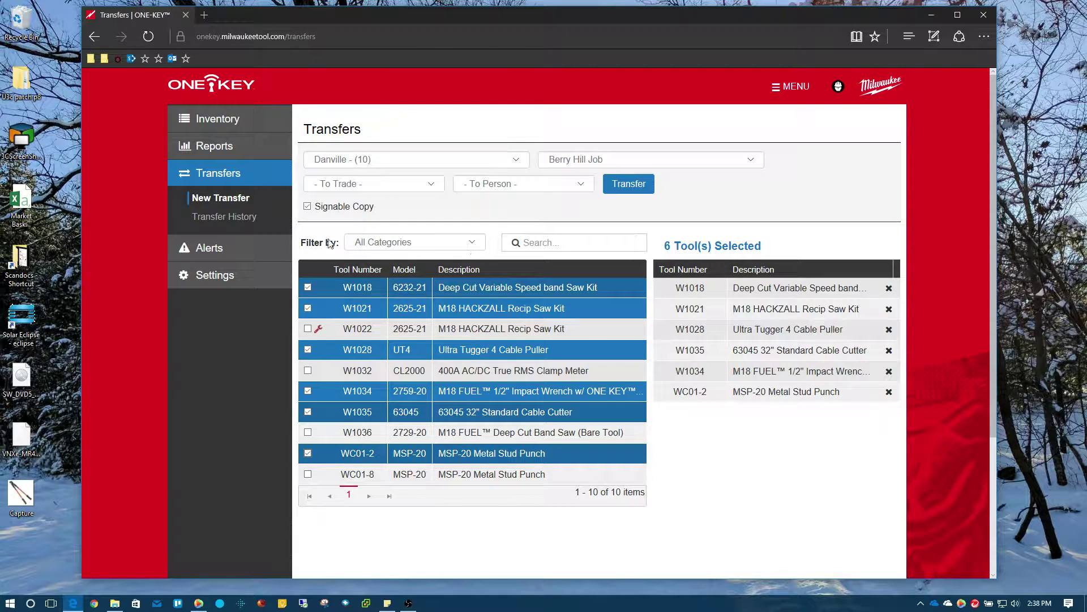
pyautogui.click(471, 244)
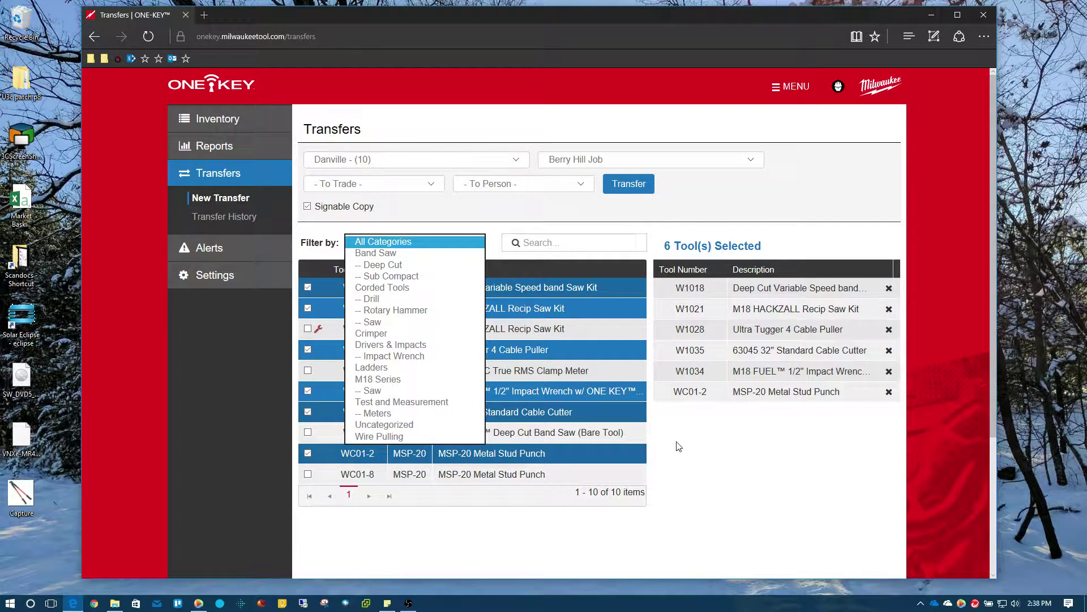
pyautogui.click(521, 283)
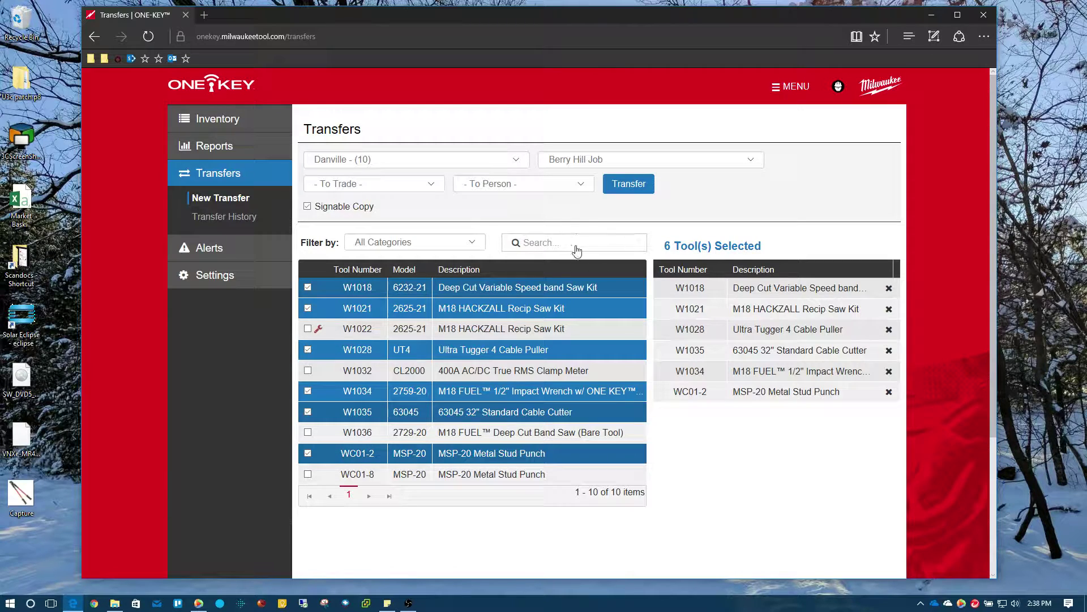
pyautogui.click(476, 244)
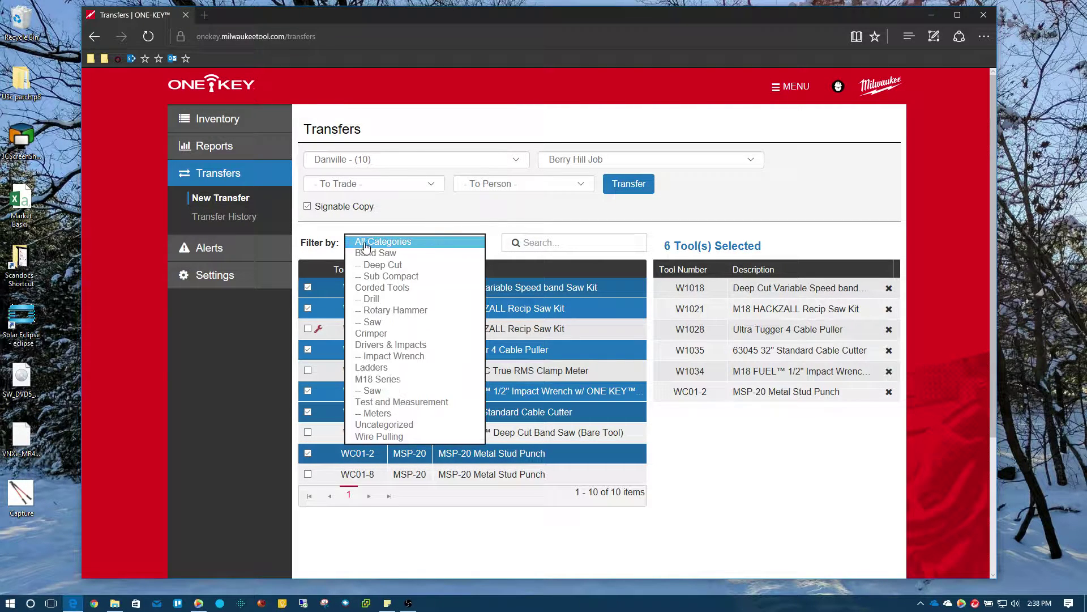
pyautogui.click(406, 242)
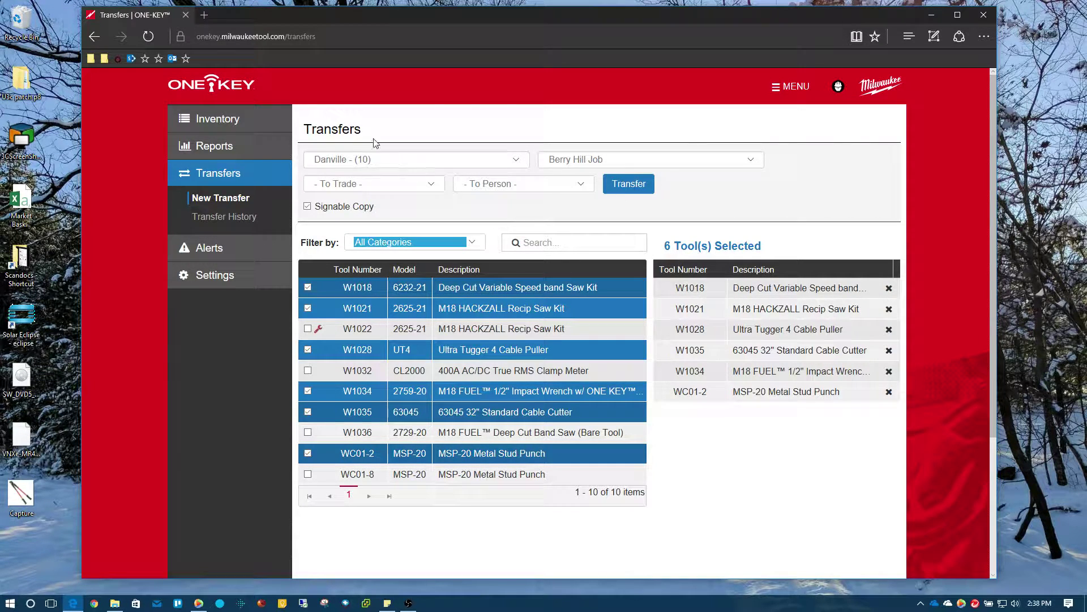
# Confirm the six-tool transfer and generate the transfer report PDF.
pyautogui.click(633, 186)
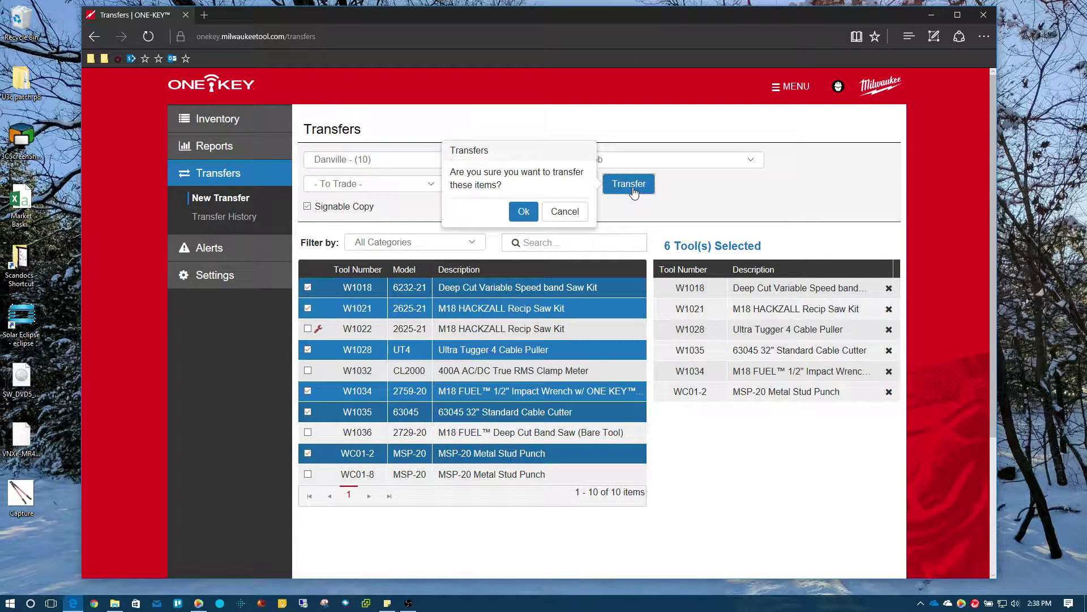
pyautogui.click(524, 213)
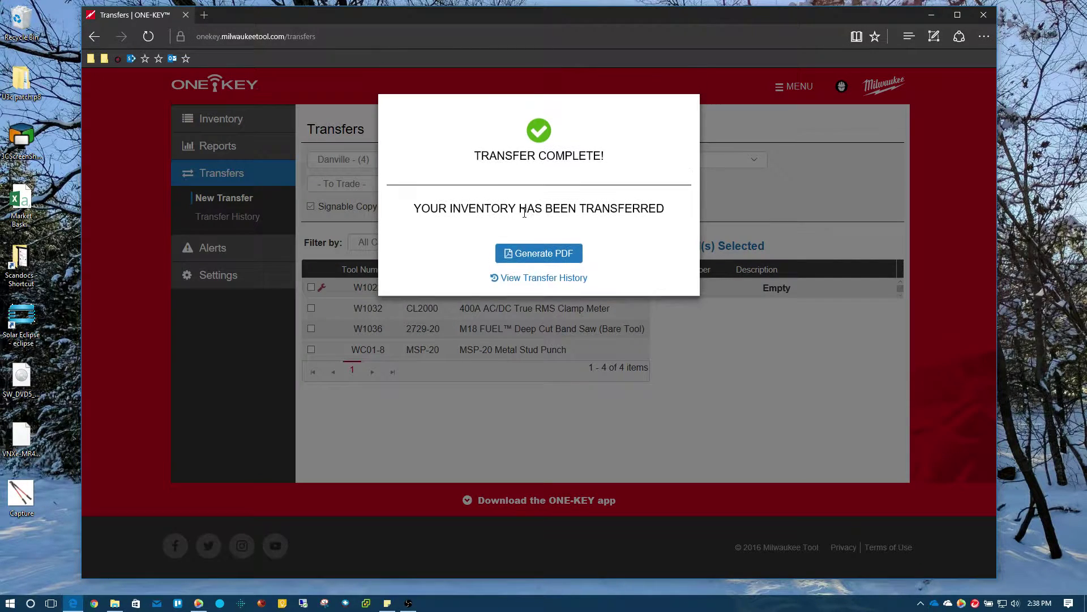
pyautogui.click(540, 252)
# Scroll through ToolTransferReport.pdf checking the six listed tools, then close it.
pyautogui.click(542, 258)
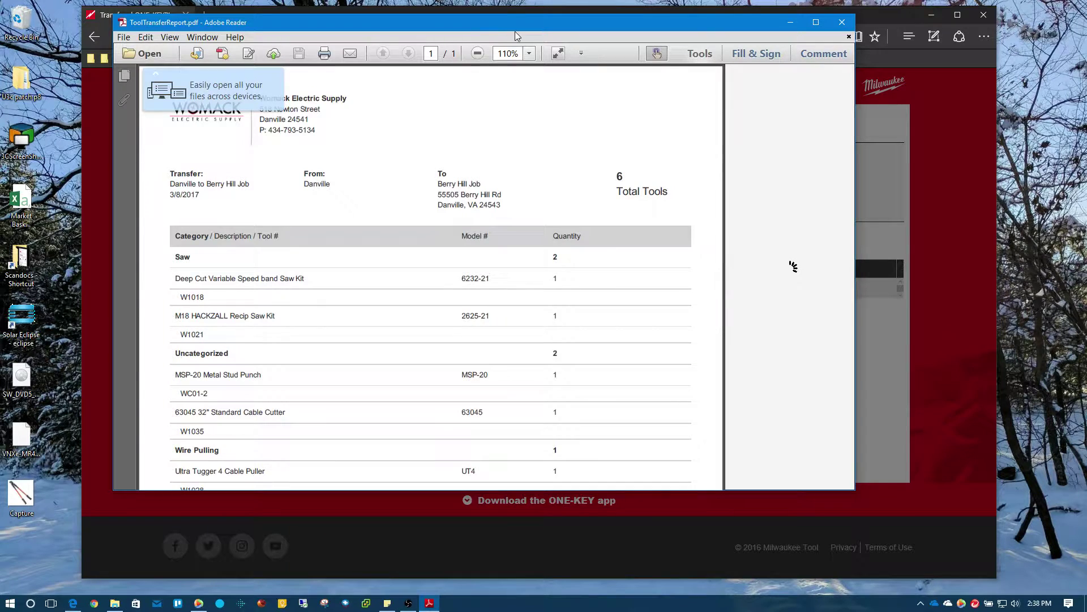
pyautogui.moveTo(552, 30); pyautogui.dragTo(609, 30)
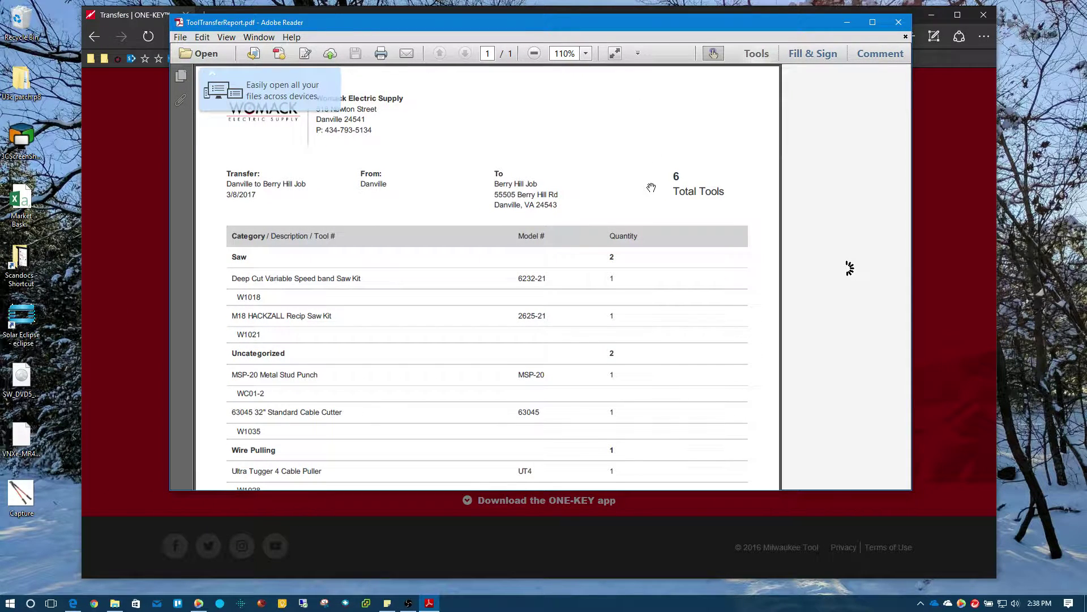
pyautogui.scroll(-1, 567, 238)
pyautogui.scroll(-1, 492, 258)
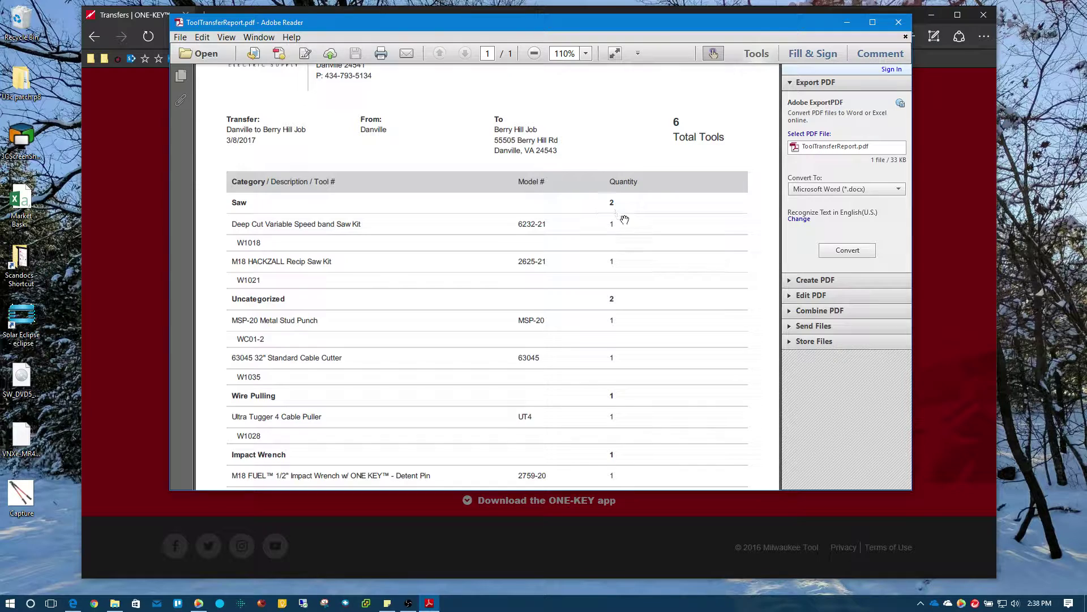
pyautogui.scroll(-1, 623, 218)
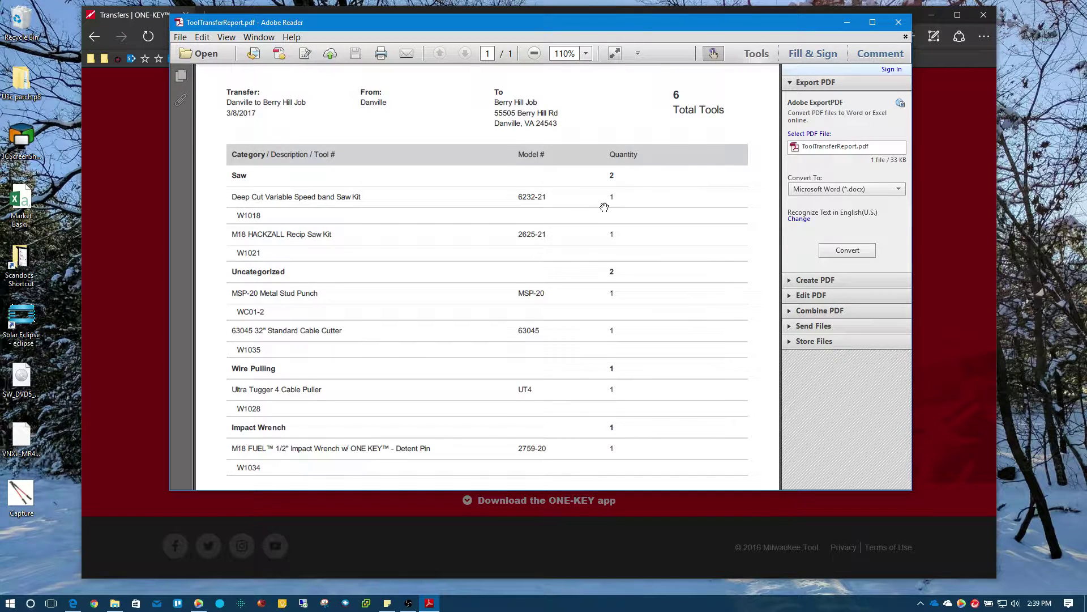
pyautogui.scroll(-2, 605, 209)
pyautogui.scroll(-7, 617, 210)
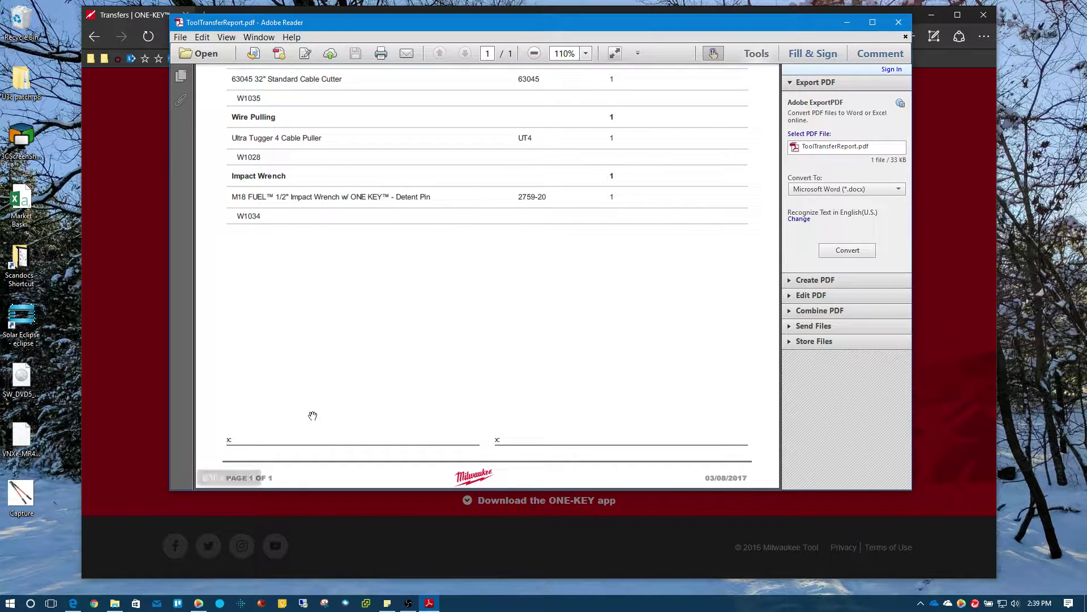
pyautogui.scroll(12, 575, 408)
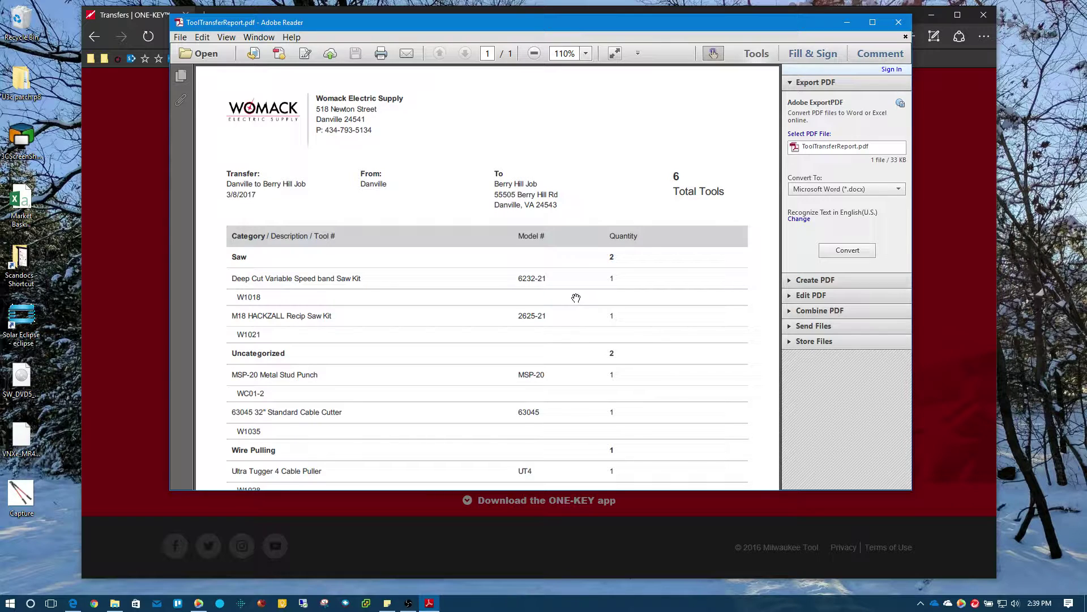
pyautogui.click(894, 25)
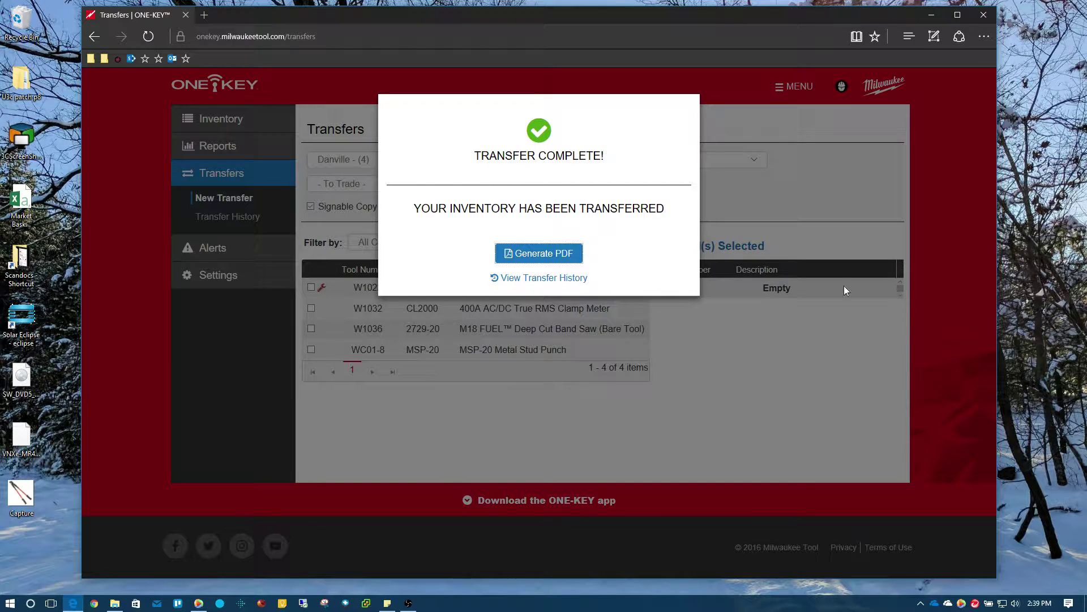
# Dismiss the Transfer Complete message and open Manage Inventory listing Danville's remaining four tools.
pyautogui.click(763, 397)
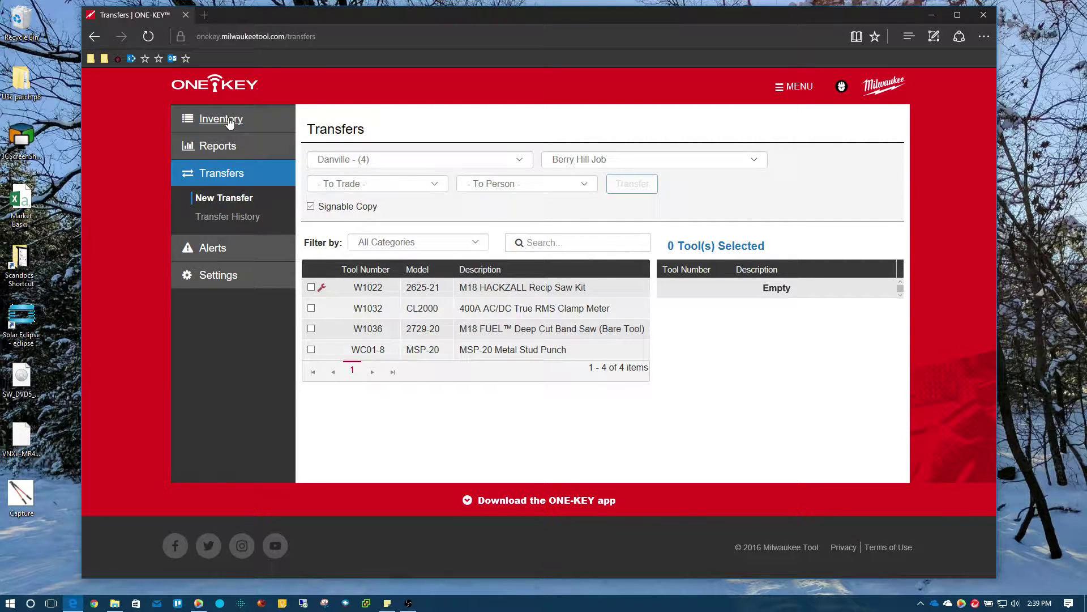
pyautogui.click(230, 127)
pyautogui.click(227, 146)
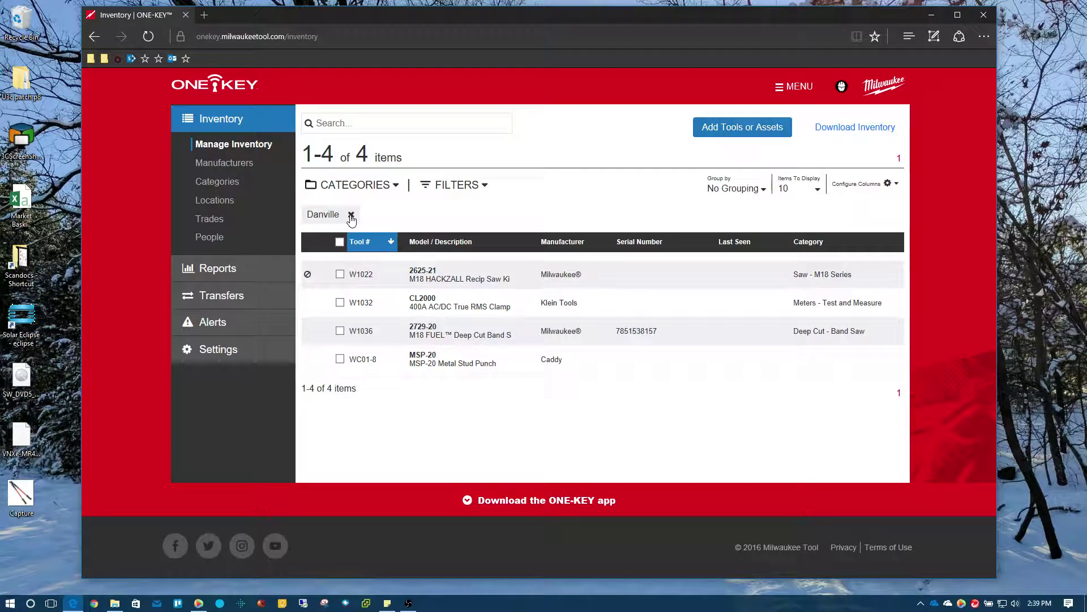
# Replace the Danville location filter with Berry Hill Job, listing its seven tools.
pyautogui.click(350, 215)
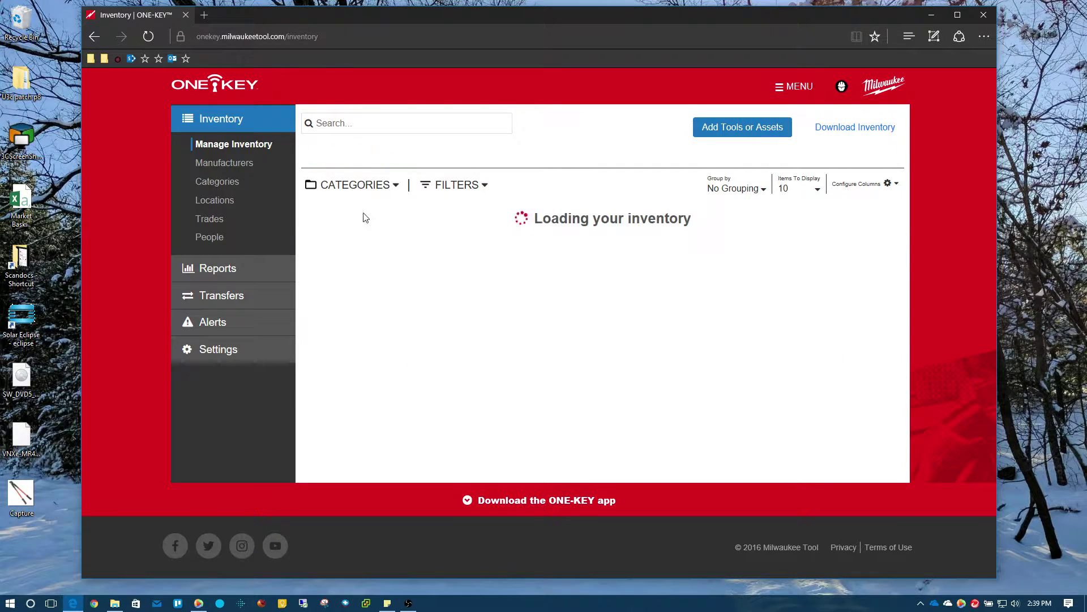
pyautogui.click(486, 187)
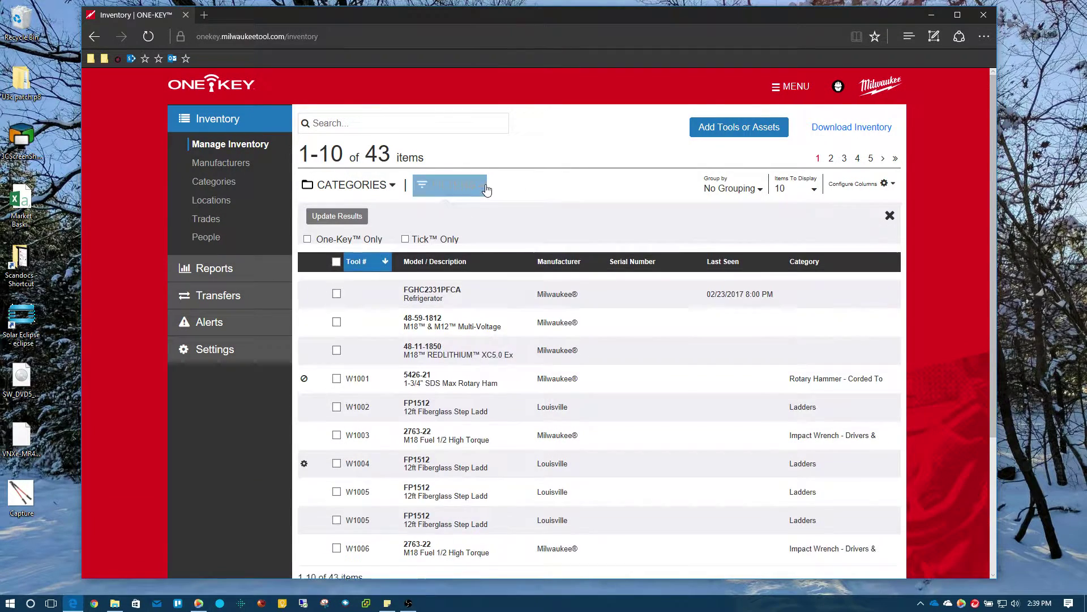
pyautogui.click(458, 268)
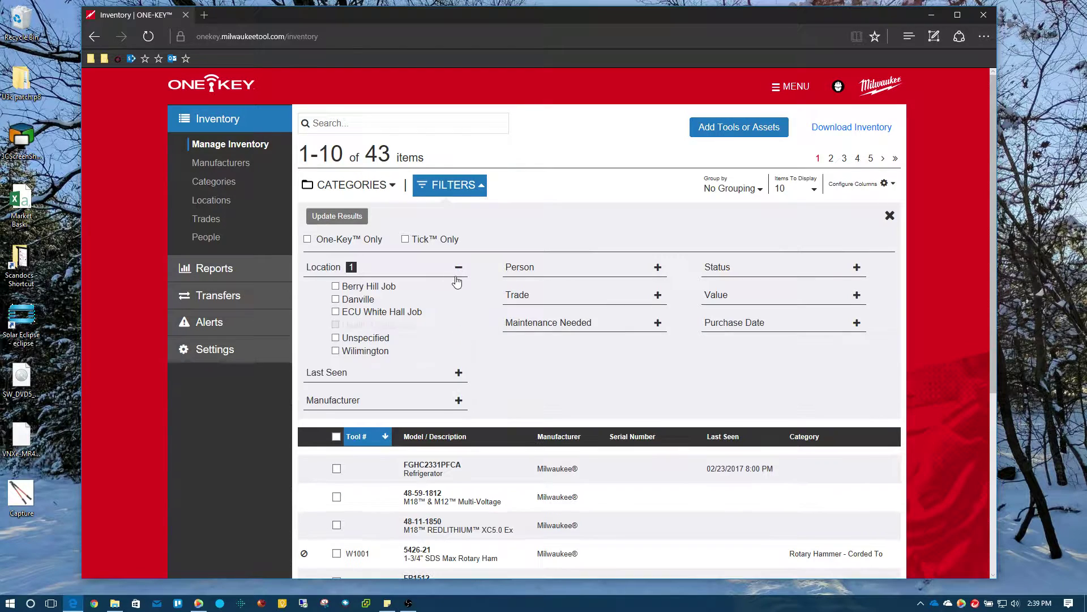
pyautogui.click(336, 287)
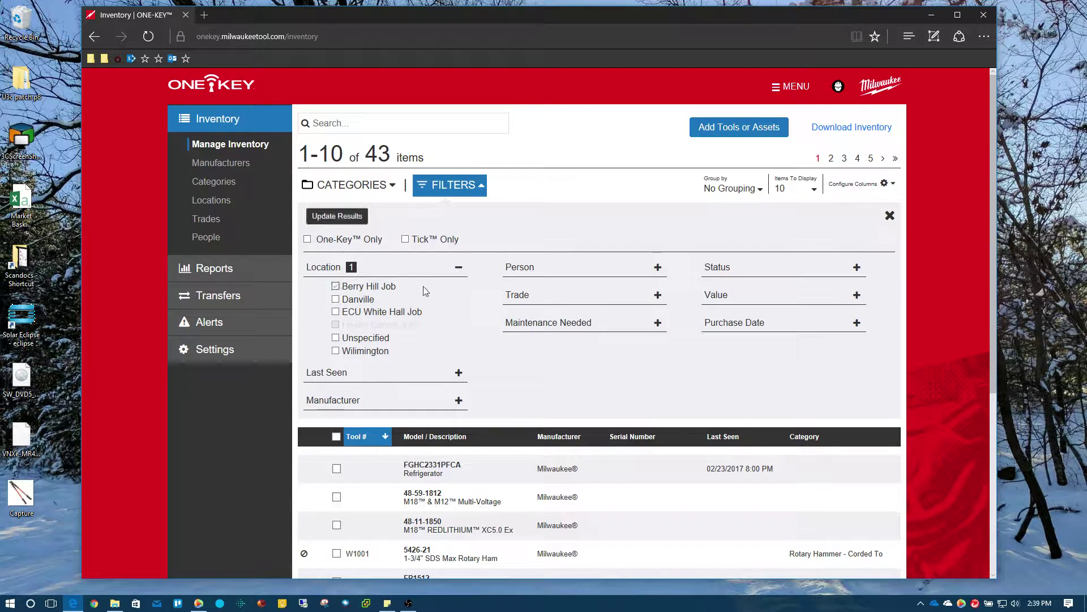
pyautogui.click(337, 216)
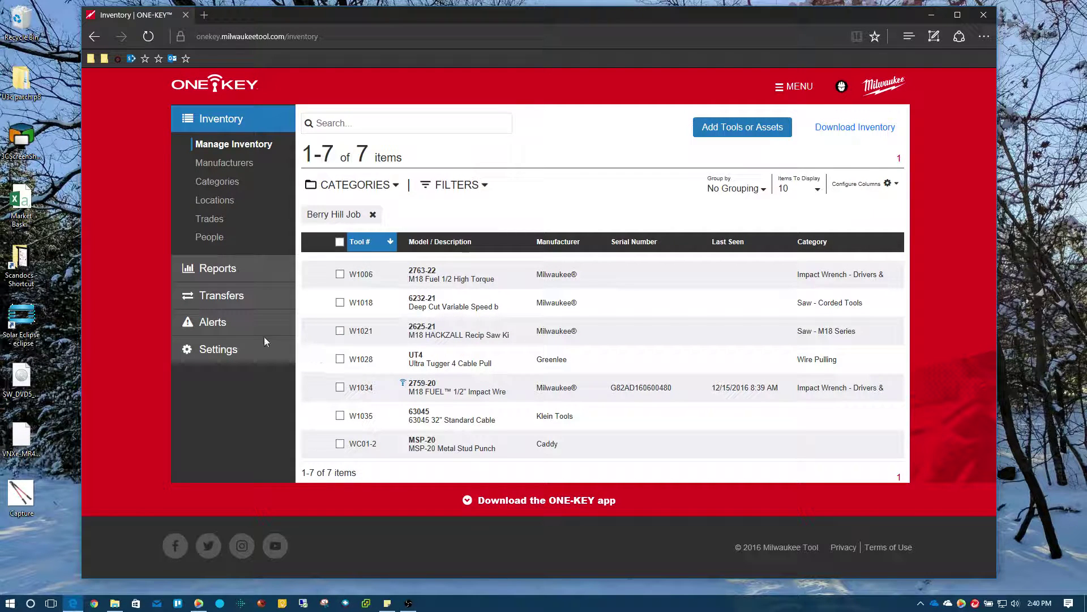
# Open Transfer History and review the PDF report for the six-item Danville to Berry Hill Job transfer.
pyautogui.click(219, 300)
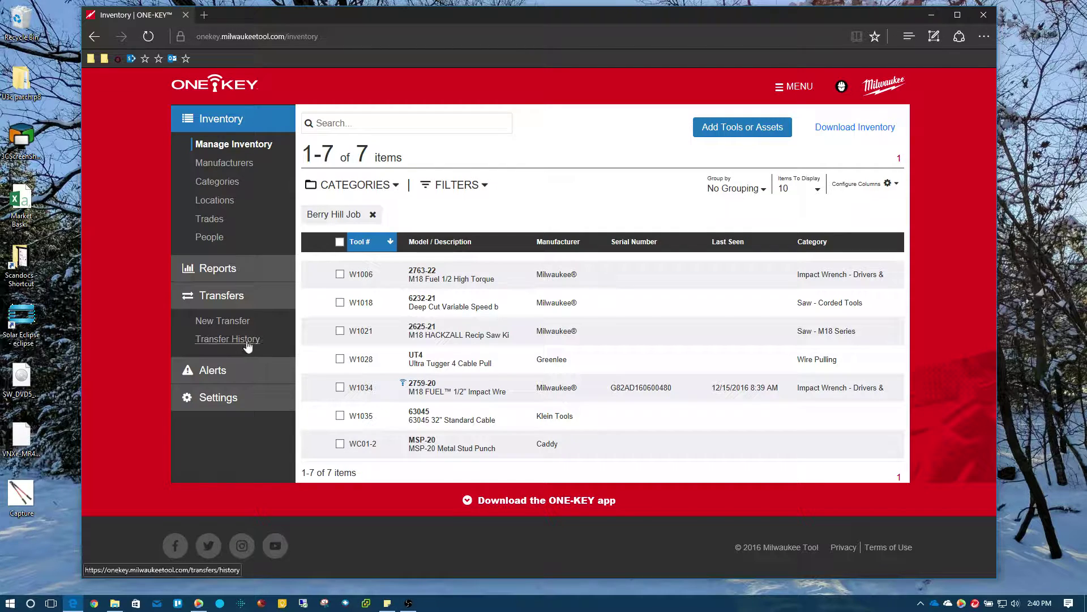
pyautogui.click(217, 340)
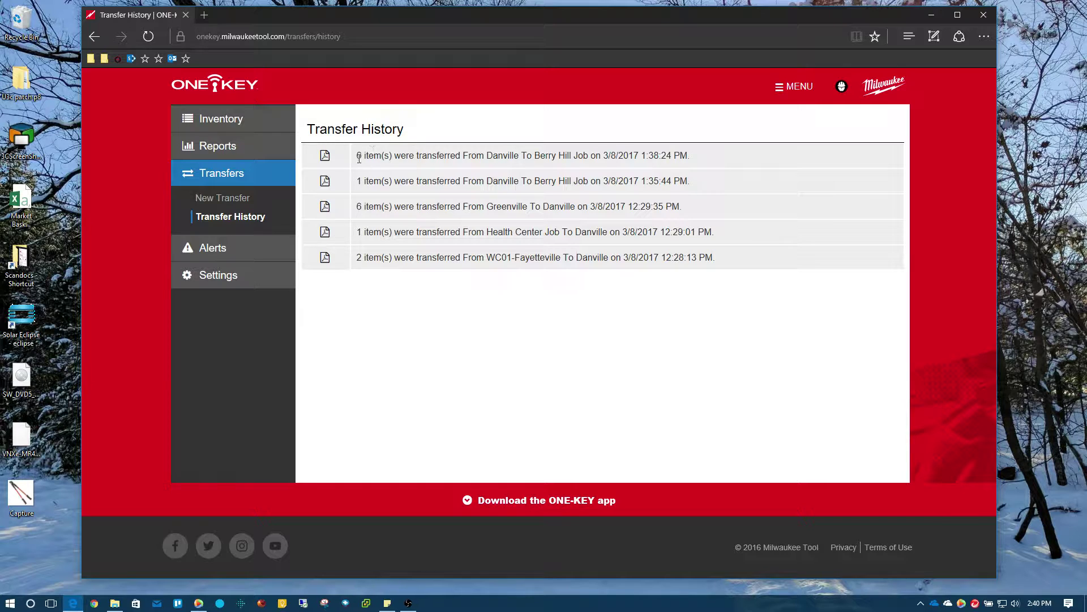
pyautogui.moveTo(368, 155); pyautogui.dragTo(452, 156)
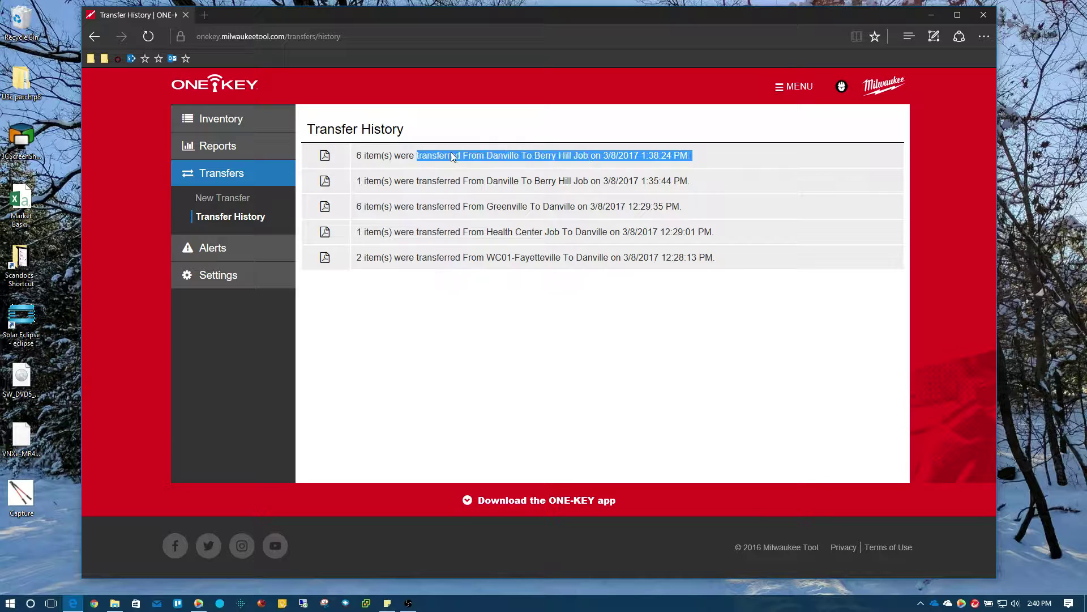
pyautogui.click(328, 160)
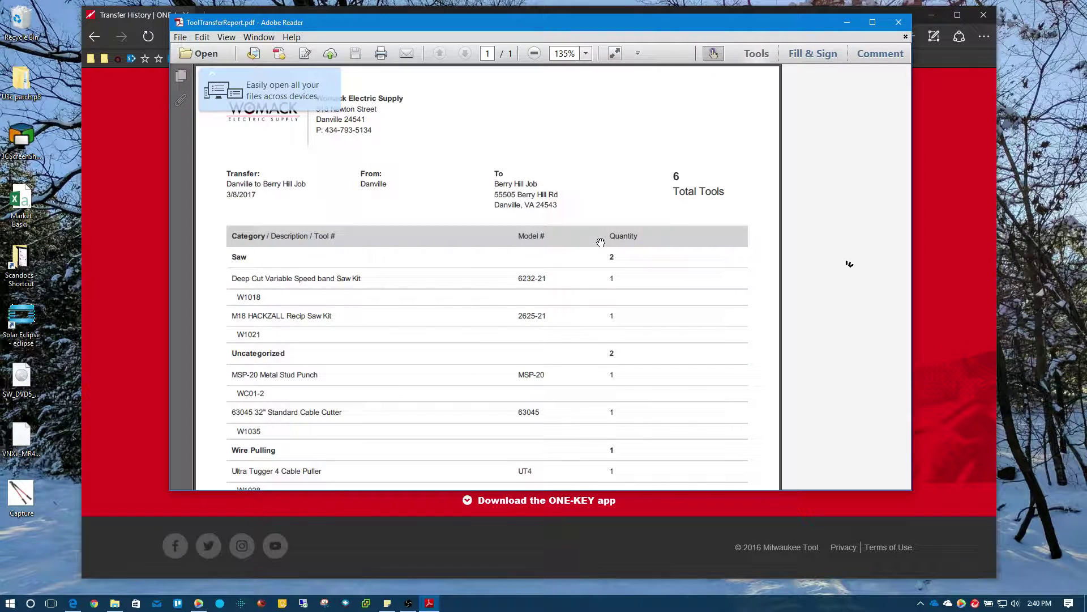
pyautogui.scroll(-3, 490, 320)
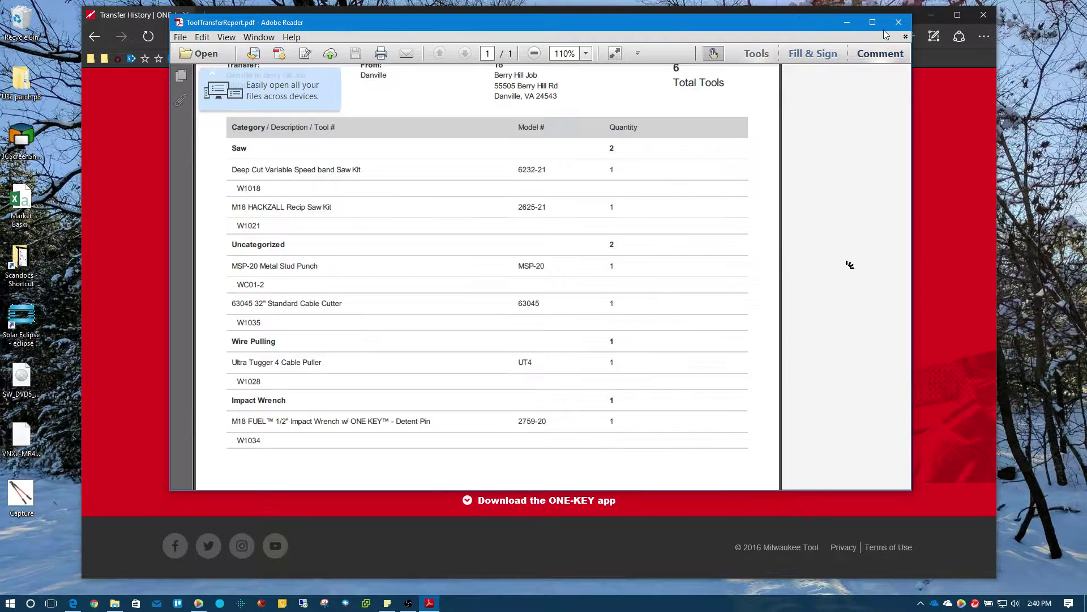
pyautogui.click(899, 22)
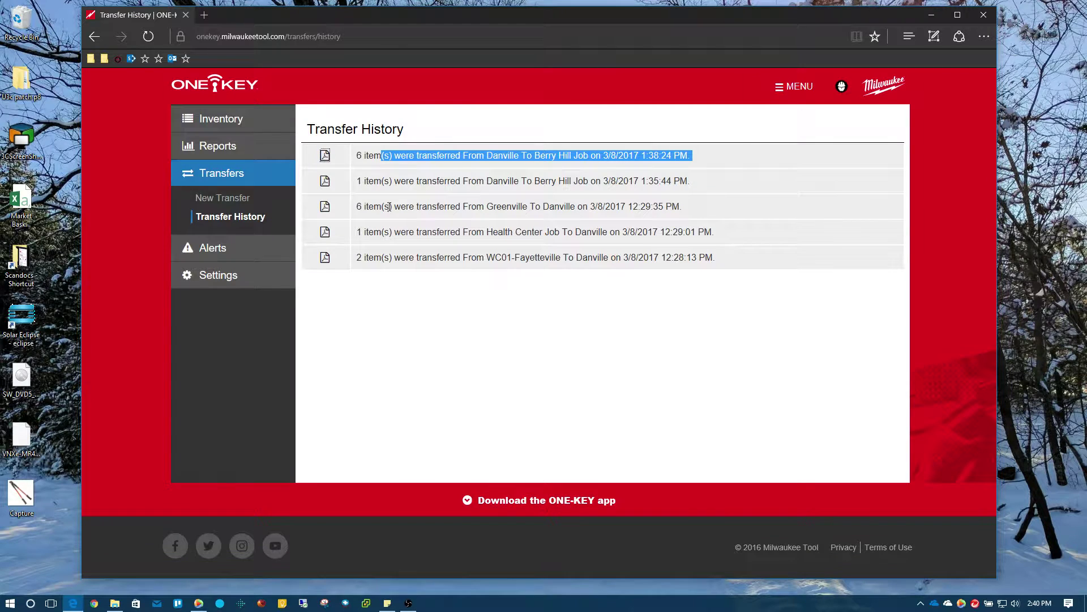
# Open Tool Details for W1006, the M18 Fuel 1/2 High Torque impact wrench, from the inventory.
pyautogui.click(221, 120)
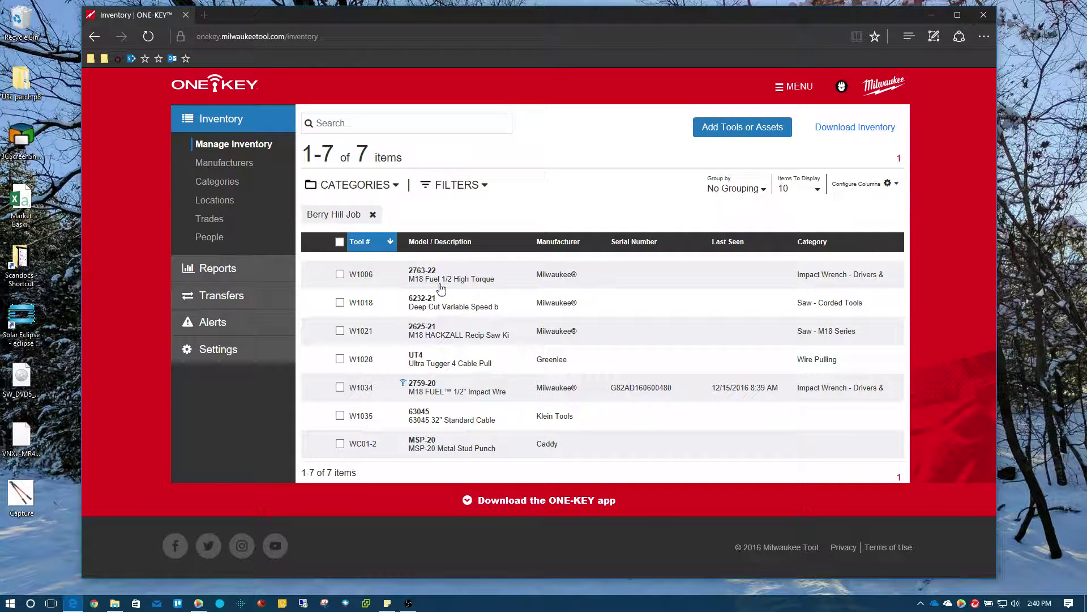
pyautogui.click(566, 278)
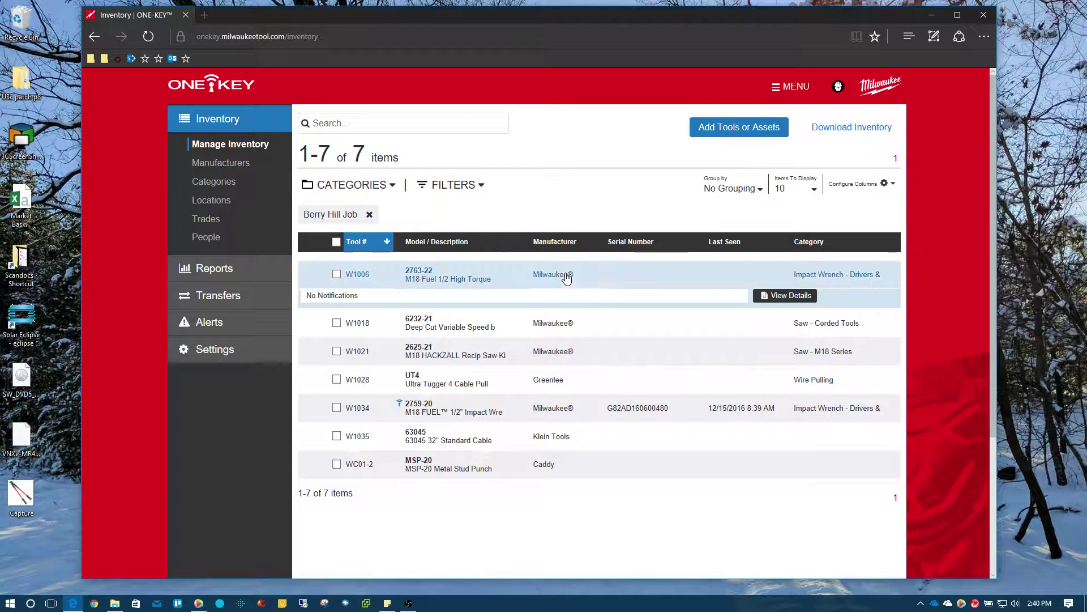
pyautogui.click(794, 300)
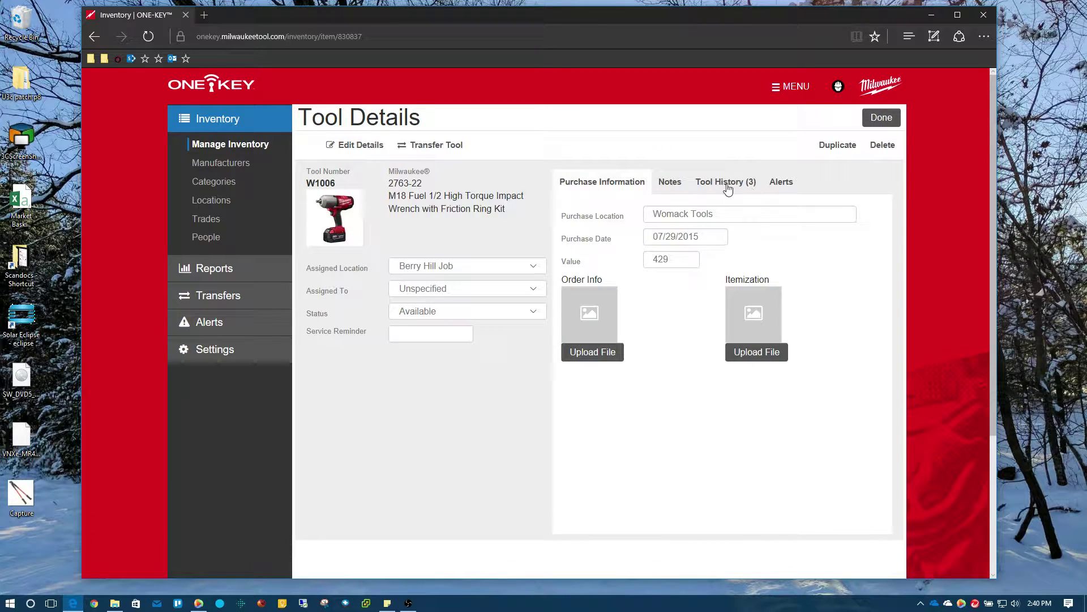
# Show W1006's three history entries: Greenville, Danville, then Berry Hill Job on 03/08/2017.
pyautogui.click(737, 187)
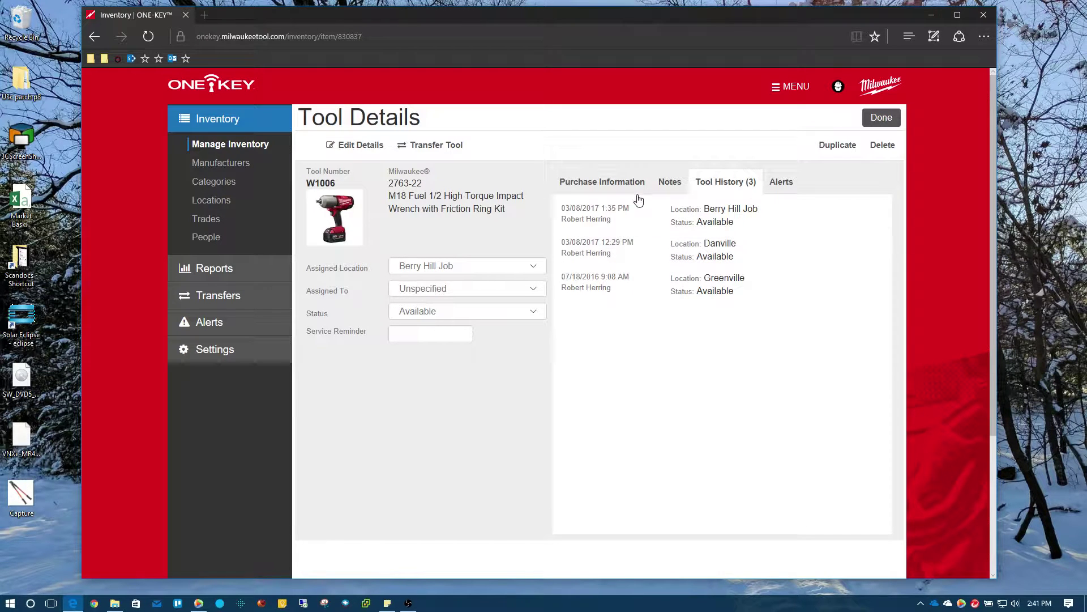
pyautogui.moveTo(704, 209); pyautogui.dragTo(779, 216)
pyautogui.click(780, 215)
# Go back to Manage Inventory for the seven Berry Hill Job tools.
pyautogui.click(247, 148)
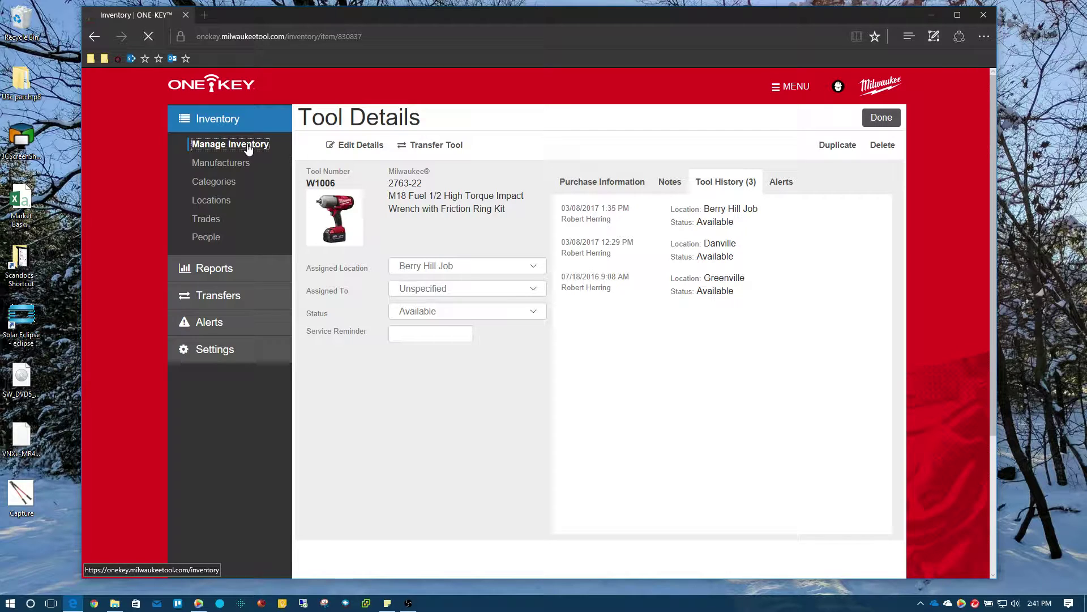